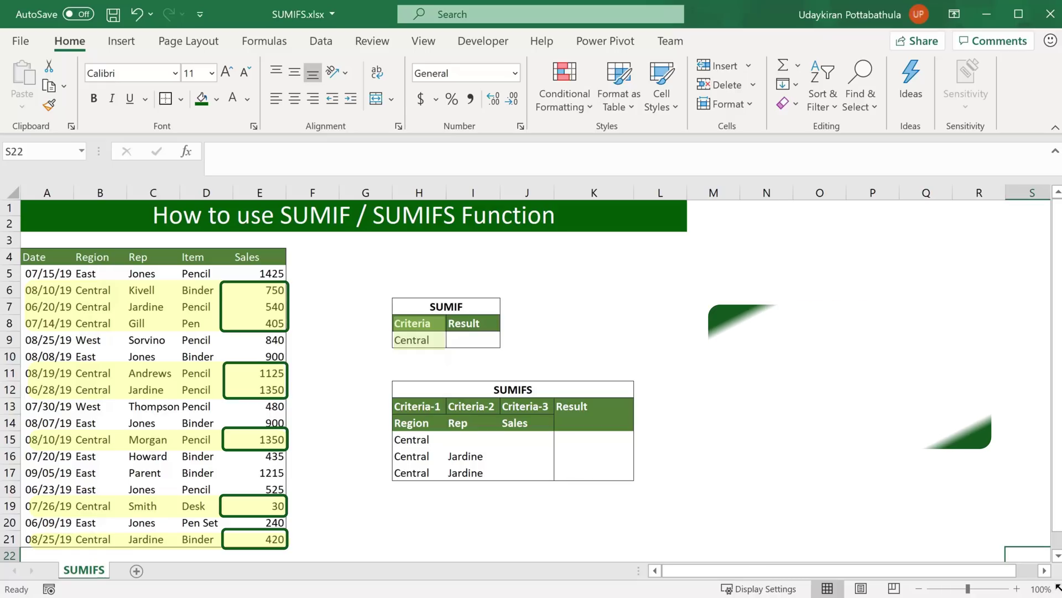
# Start a SUMIF formula in I9 with the Region criteria range B5:B21.
pyautogui.click(473, 340)
pyautogui.write('=')
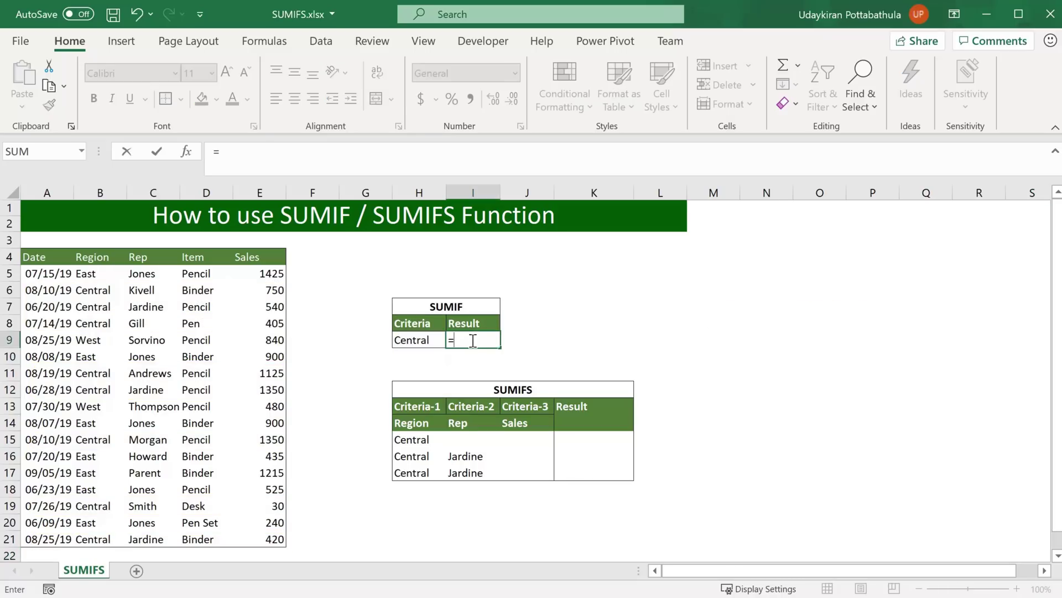
pyautogui.click(271, 153)
pyautogui.write('SUM')
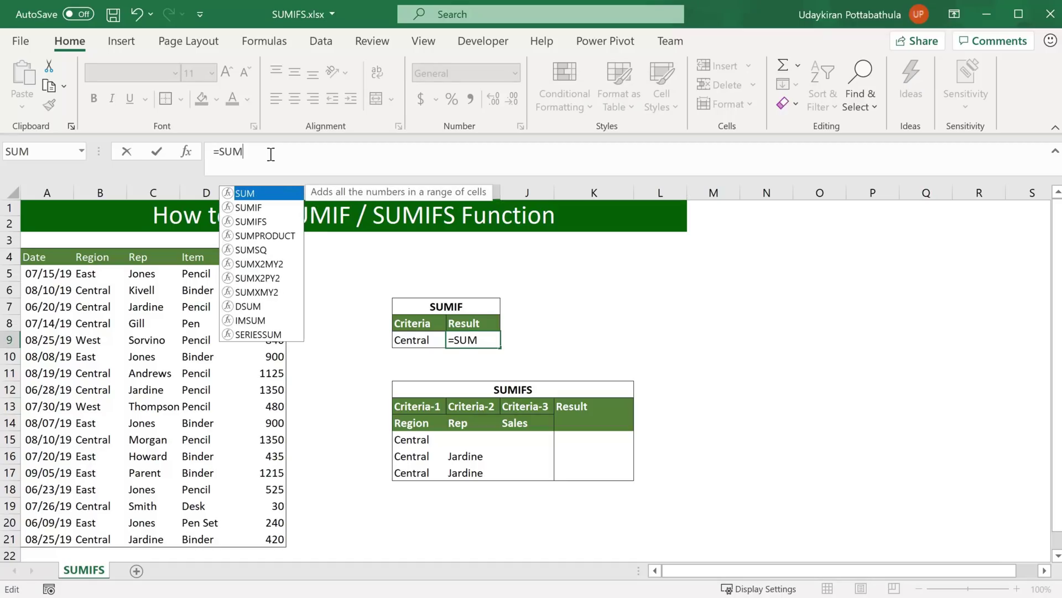
pyautogui.write('IF(')
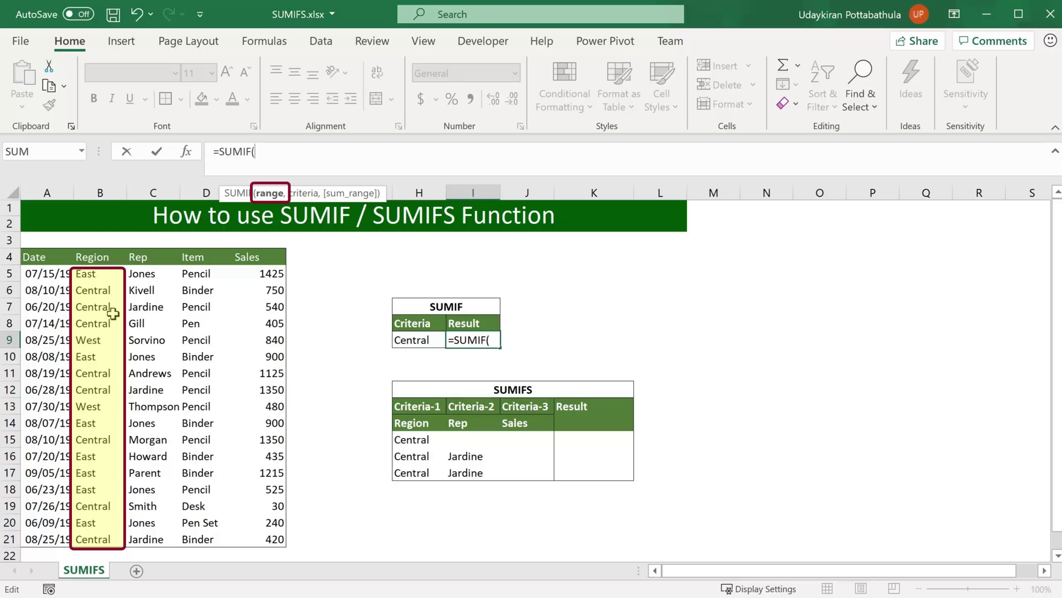
pyautogui.click(102, 277)
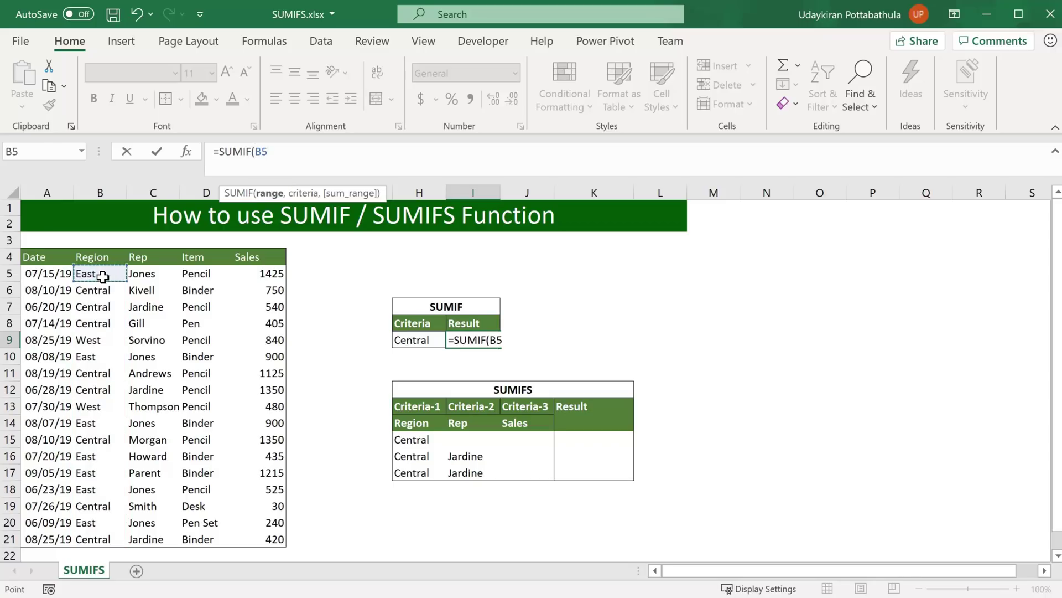
pyautogui.hotkey('ctrl', 'shift', 'Down')
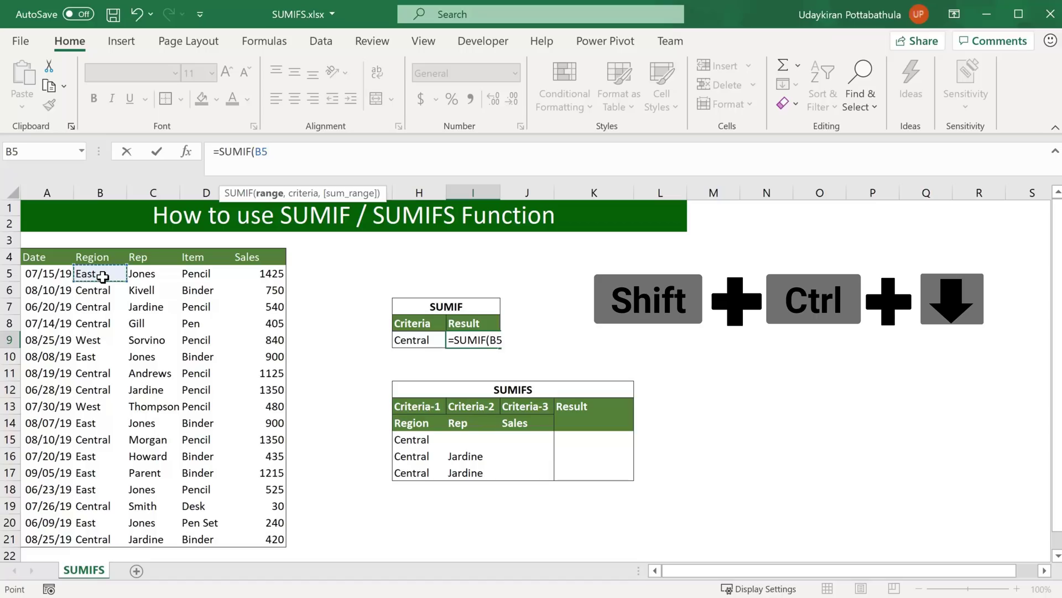
pyautogui.hotkey('ctrl', 'shift', 'Down')
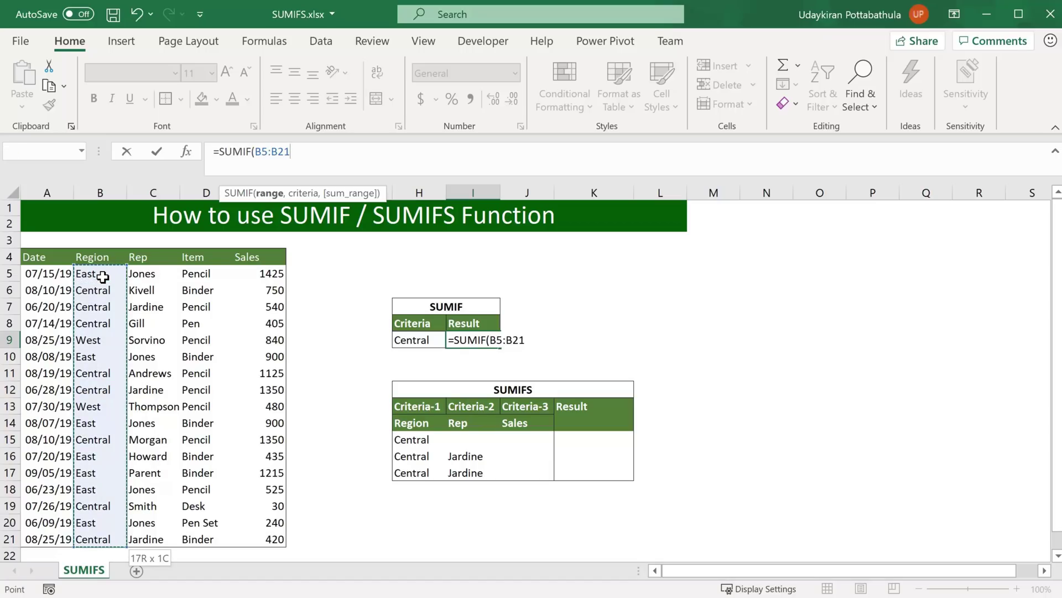
# Finish the SUMIF with criterion H9 and sum range E5:E21, giving 5970.
pyautogui.write(',')
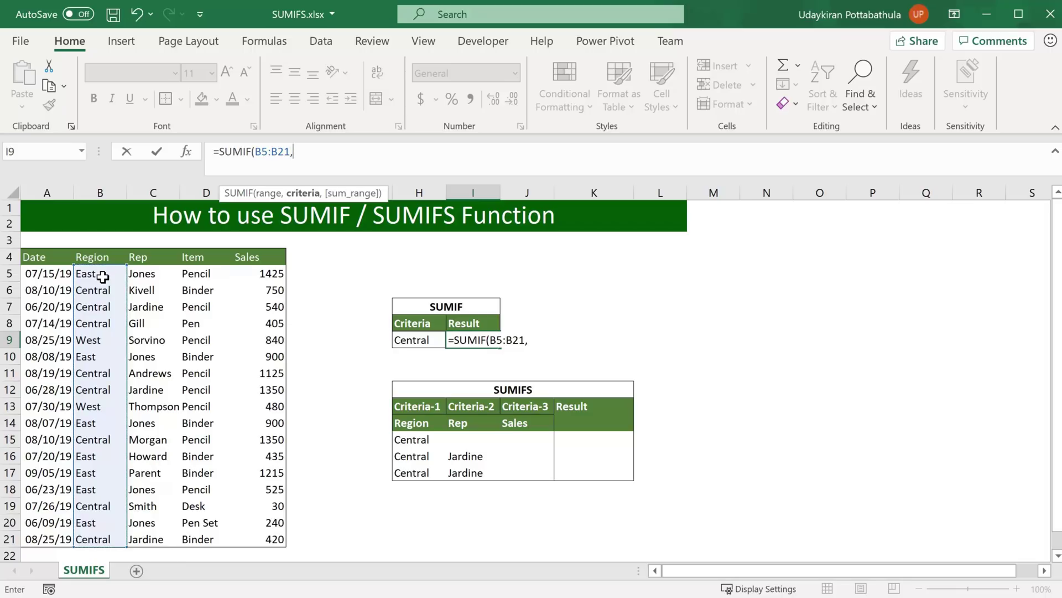
pyautogui.click(437, 341)
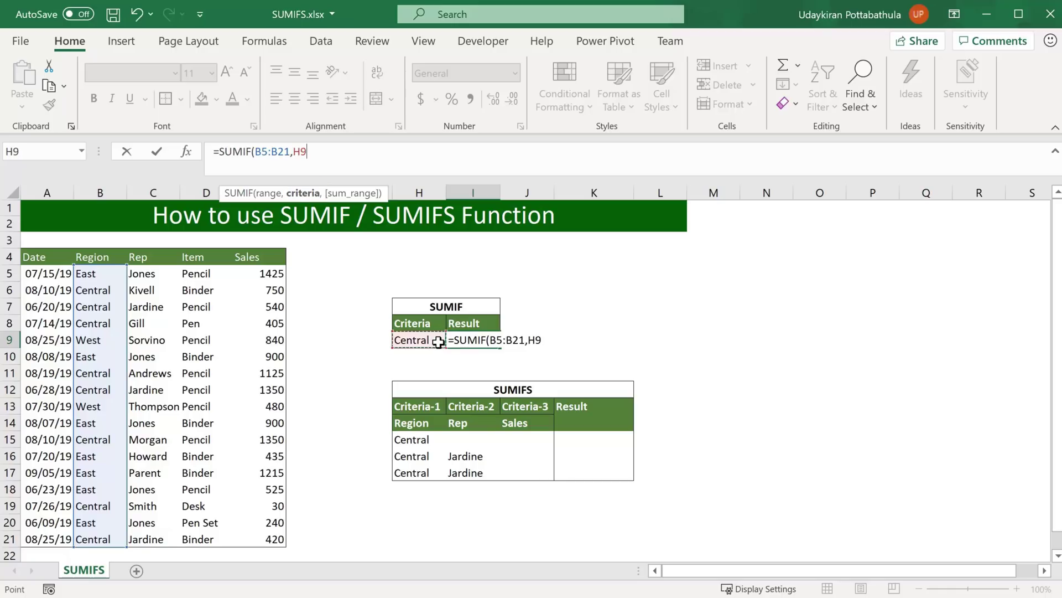
pyautogui.write(',')
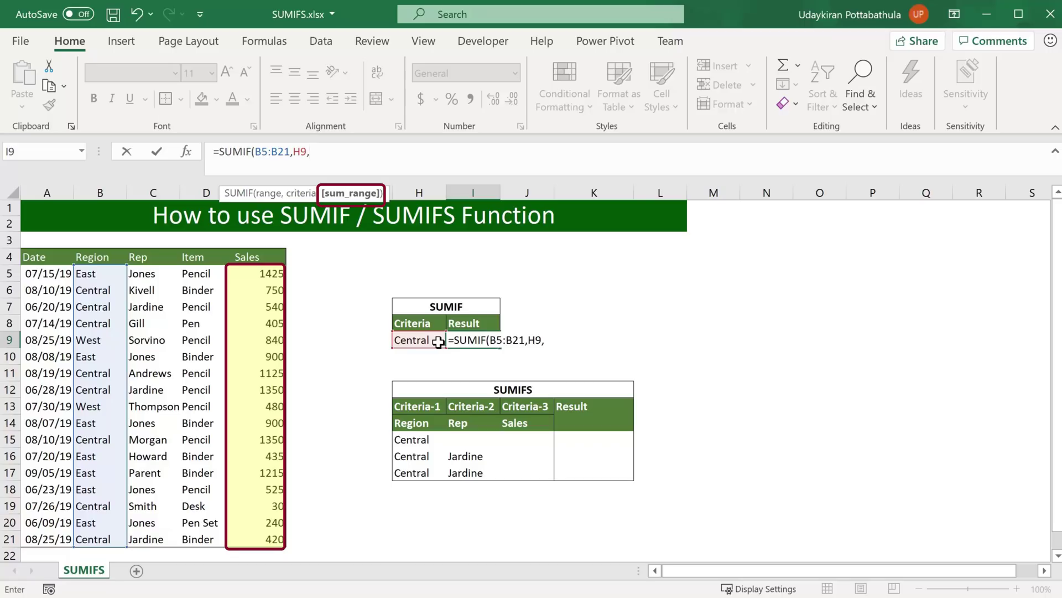
pyautogui.click(263, 275)
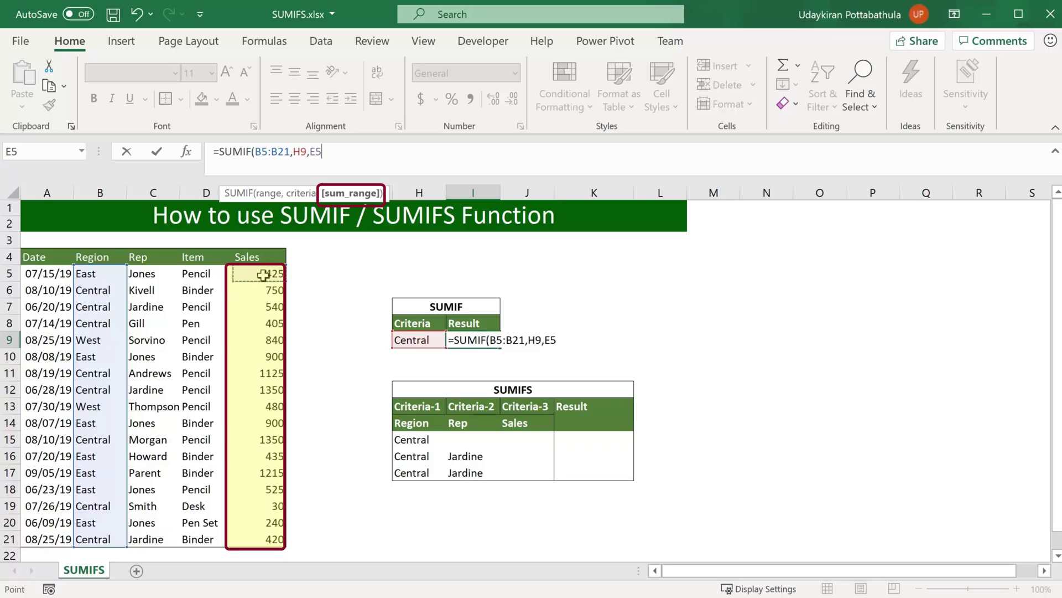
pyautogui.hotkey('ctrl', 'shift', 'Down')
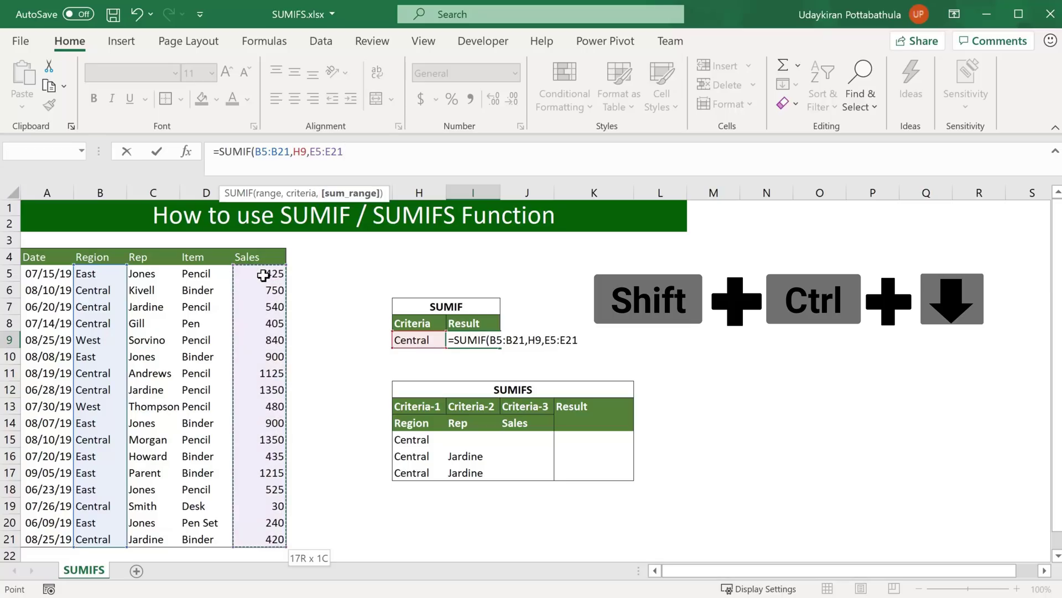
pyautogui.write(')')
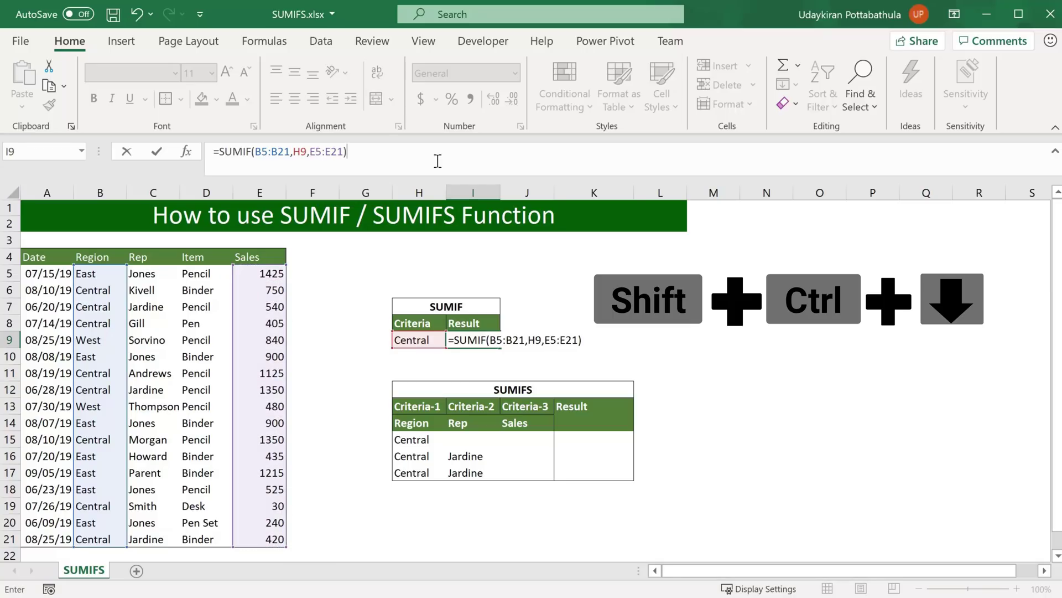
pyautogui.press('Return')
pyautogui.press('Up')
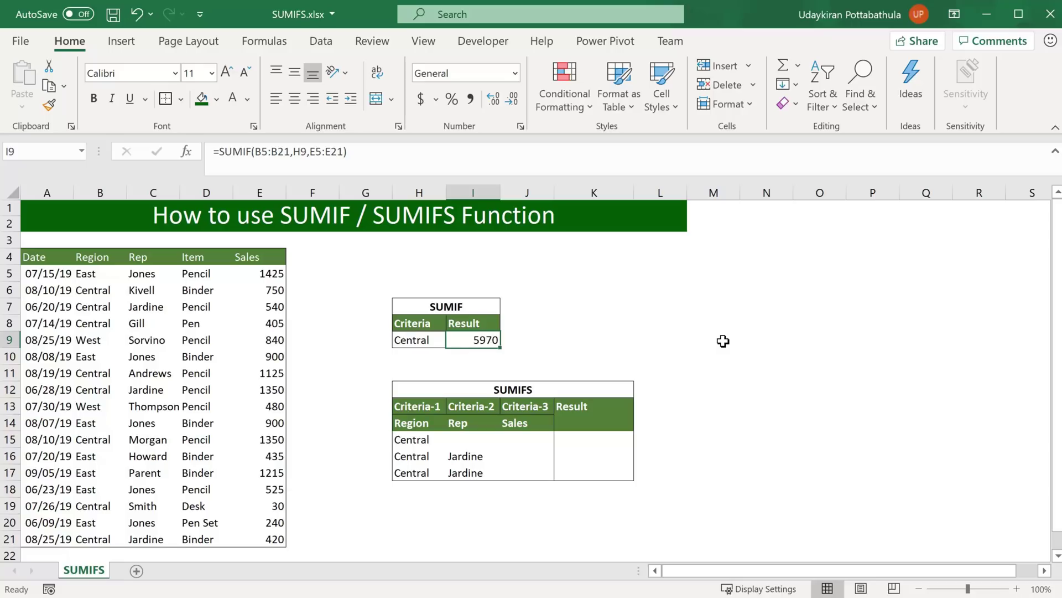
# In K15 enter =SUMIFS(E5:E21,B5:B21,H15) to total Central sales.
pyautogui.click(598, 438)
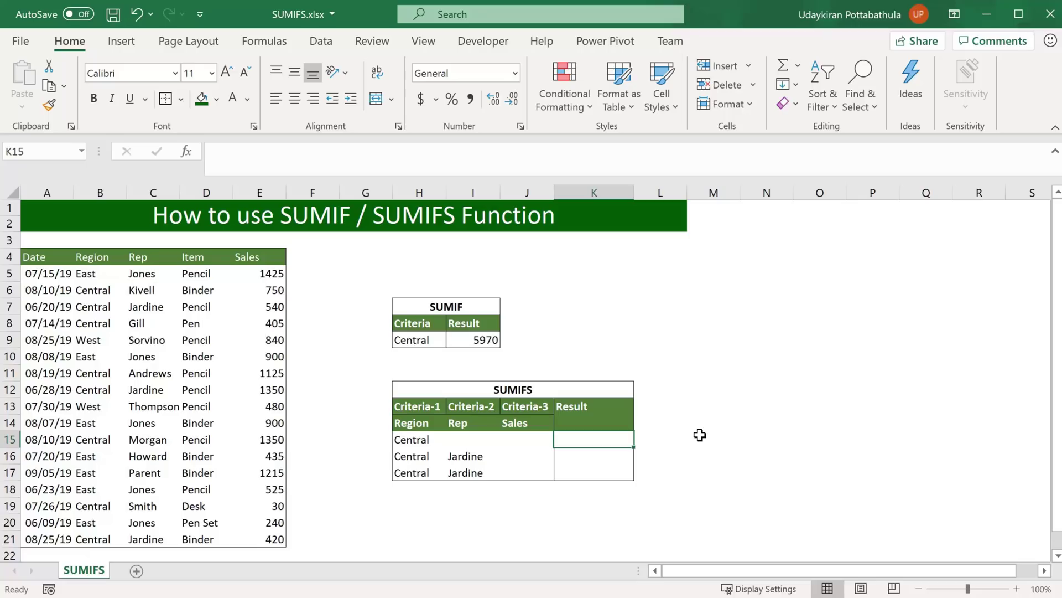
pyautogui.write('=')
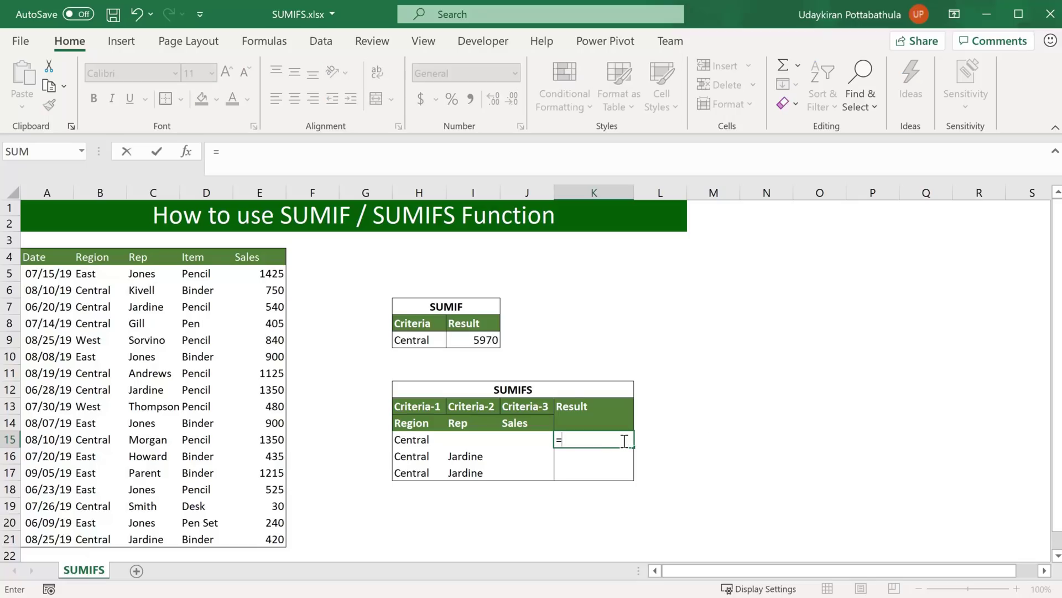
pyautogui.click(314, 157)
pyautogui.write('SU')
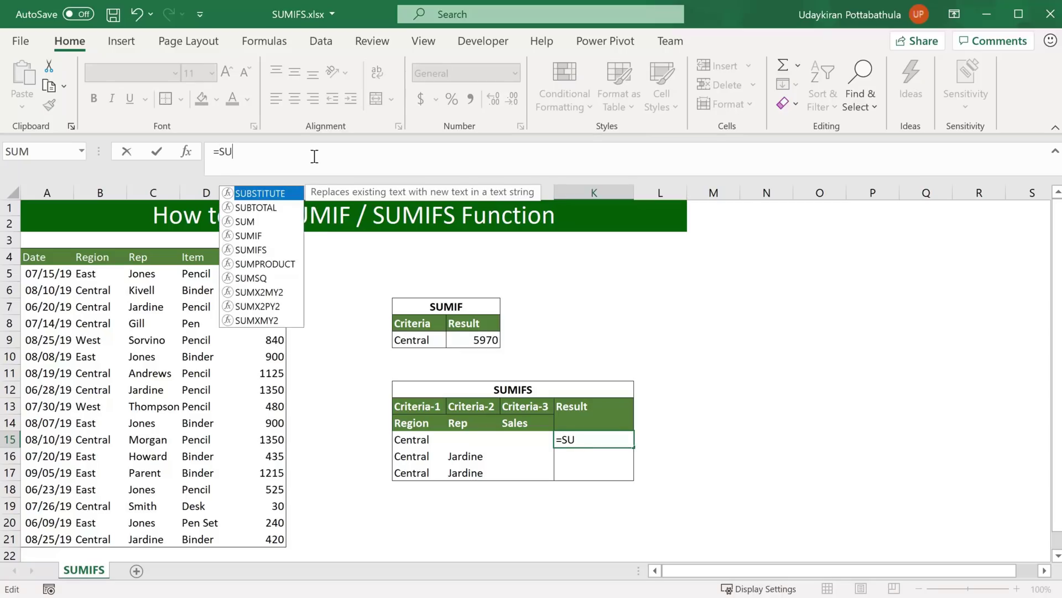
pyautogui.write('MIFS')
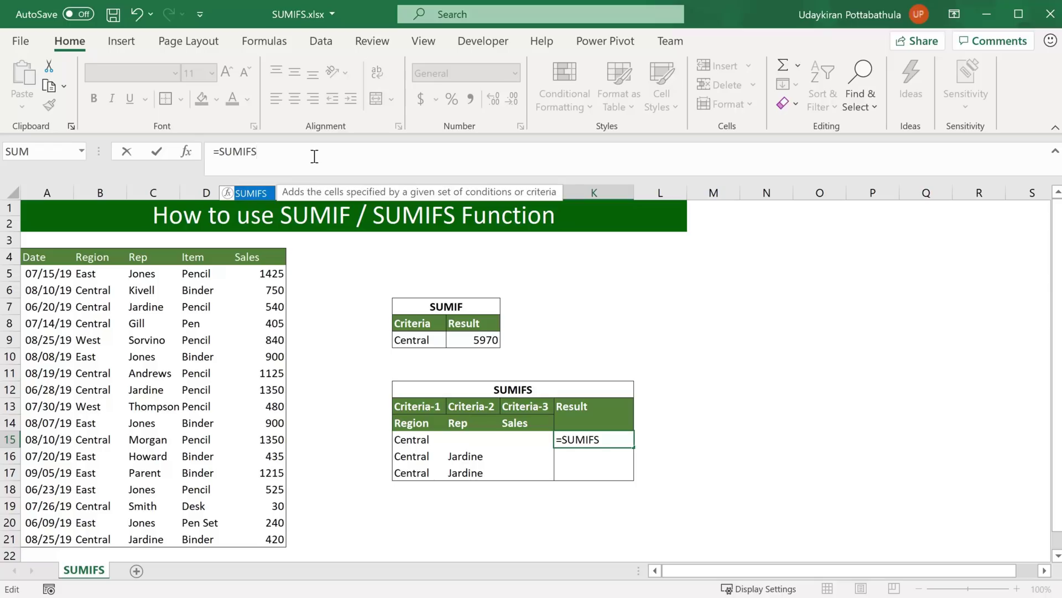
pyautogui.write('(')
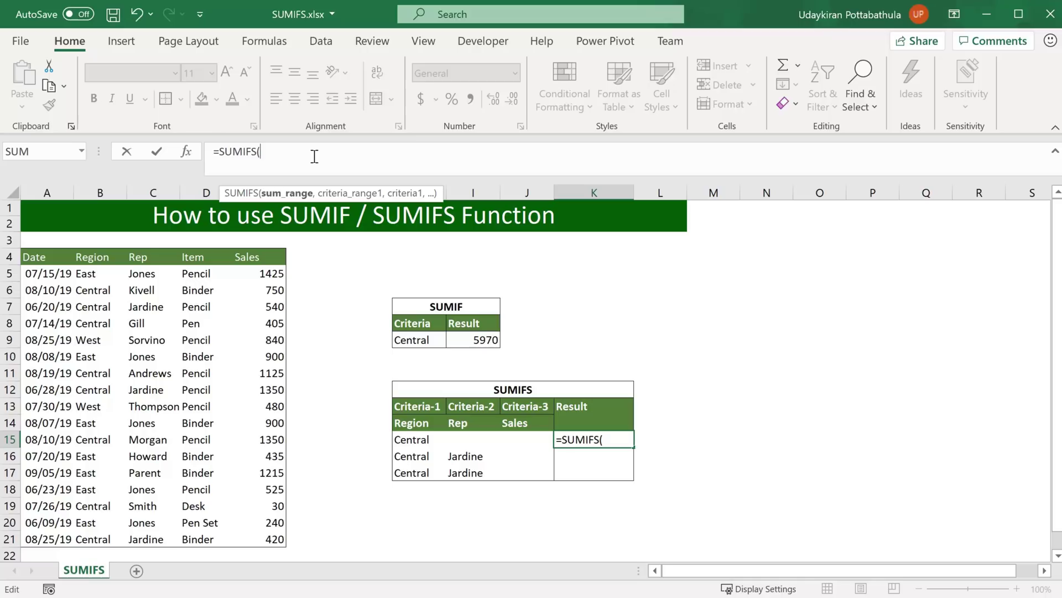
pyautogui.click(254, 273)
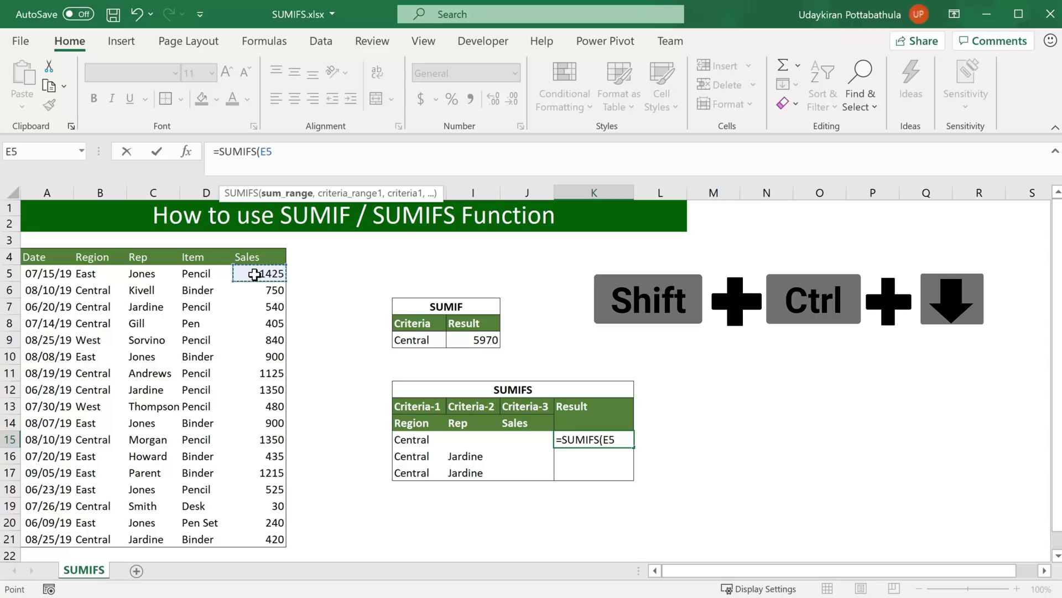
pyautogui.hotkey('ctrl', 'shift', 'Down')
pyautogui.write(',')
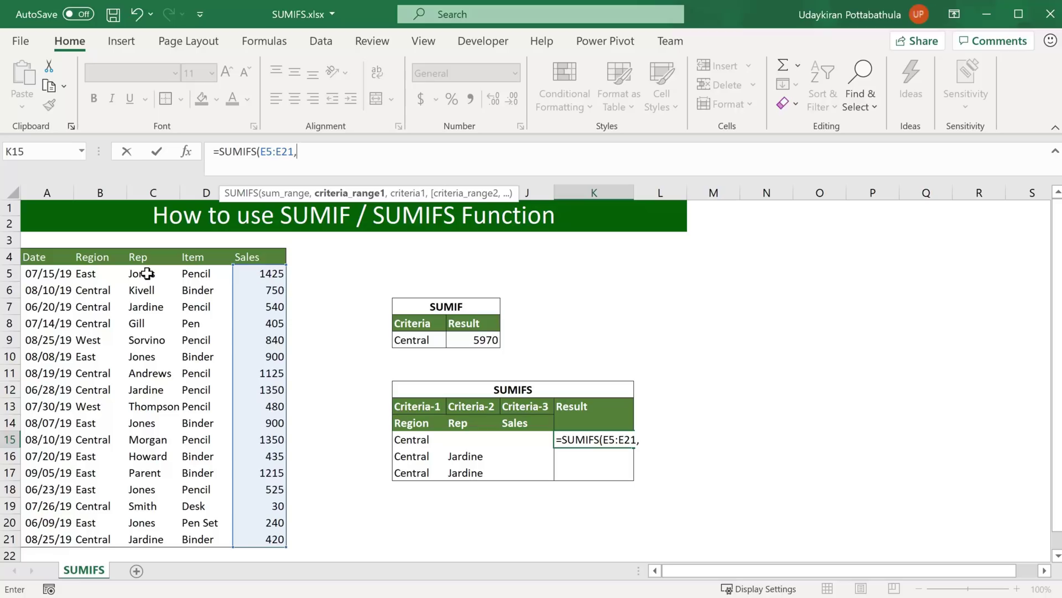
pyautogui.click(100, 272)
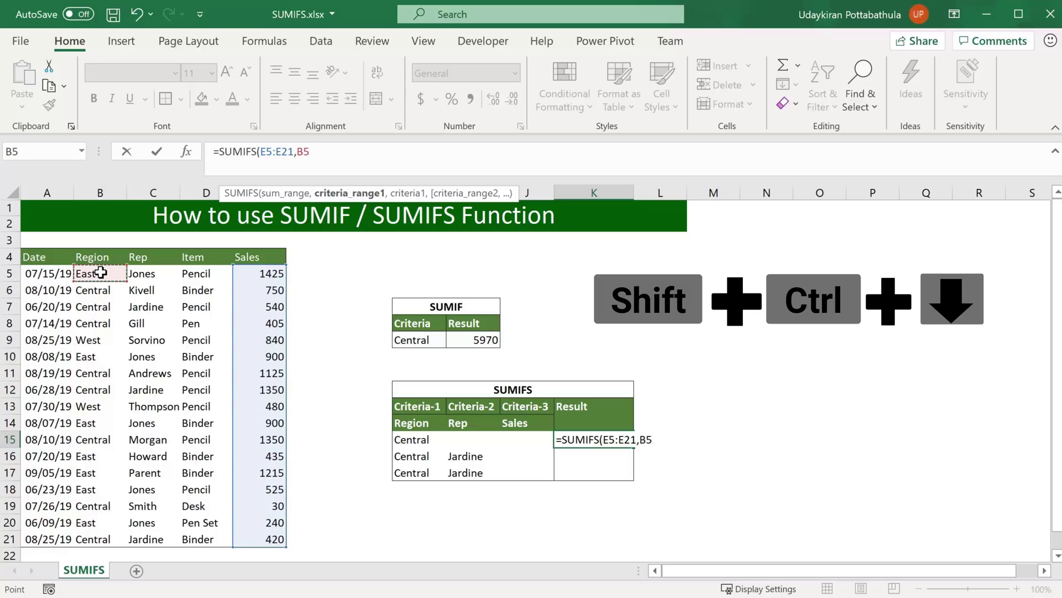
pyautogui.hotkey('ctrl', 'shift', 'Down')
pyautogui.write(',')
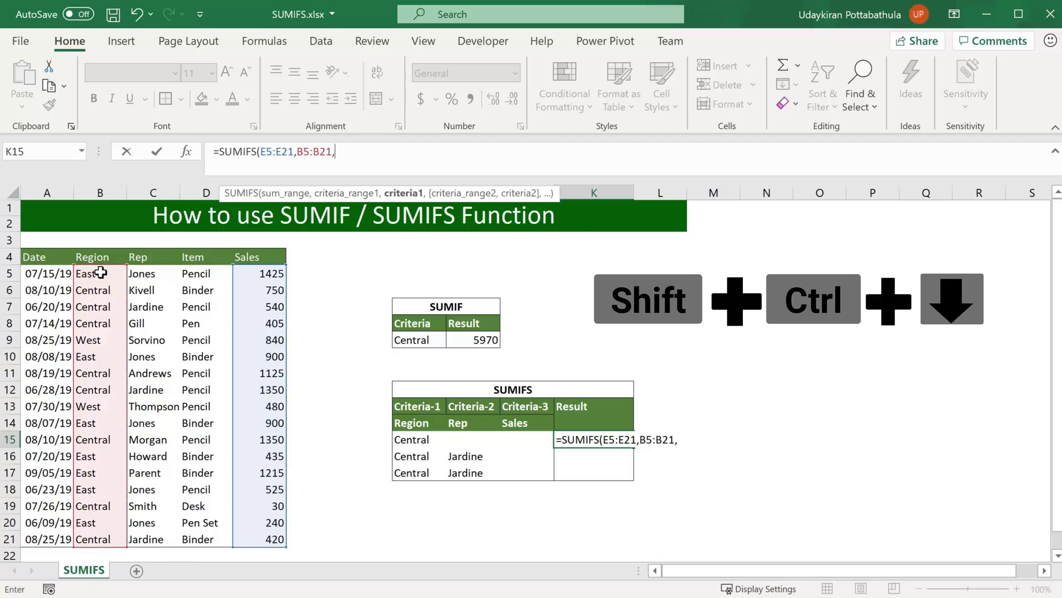
pyautogui.click(414, 444)
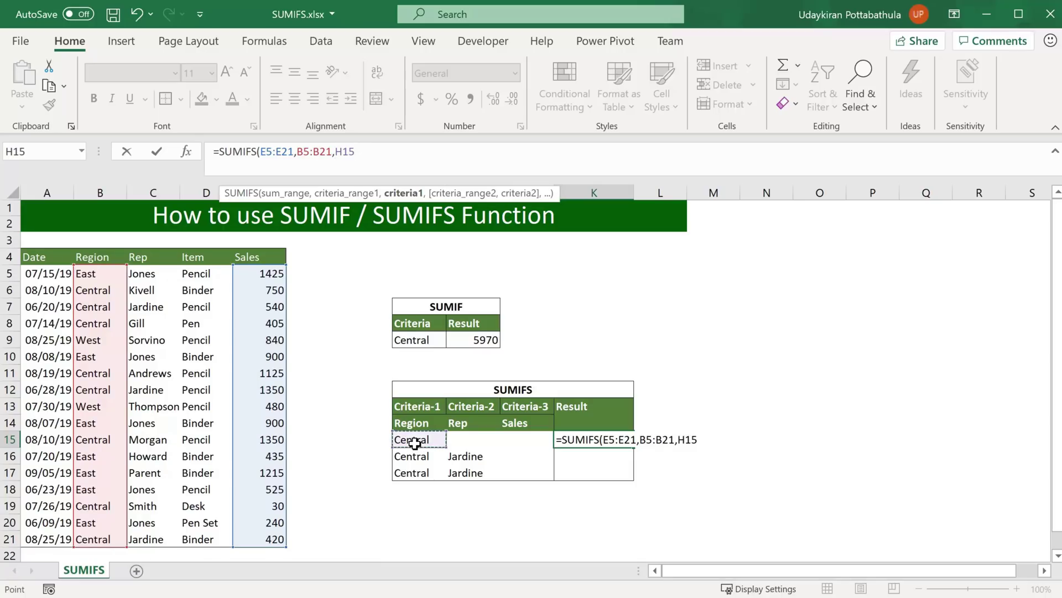
pyautogui.write(')')
pyautogui.hotkey('ctrl', 'Return')
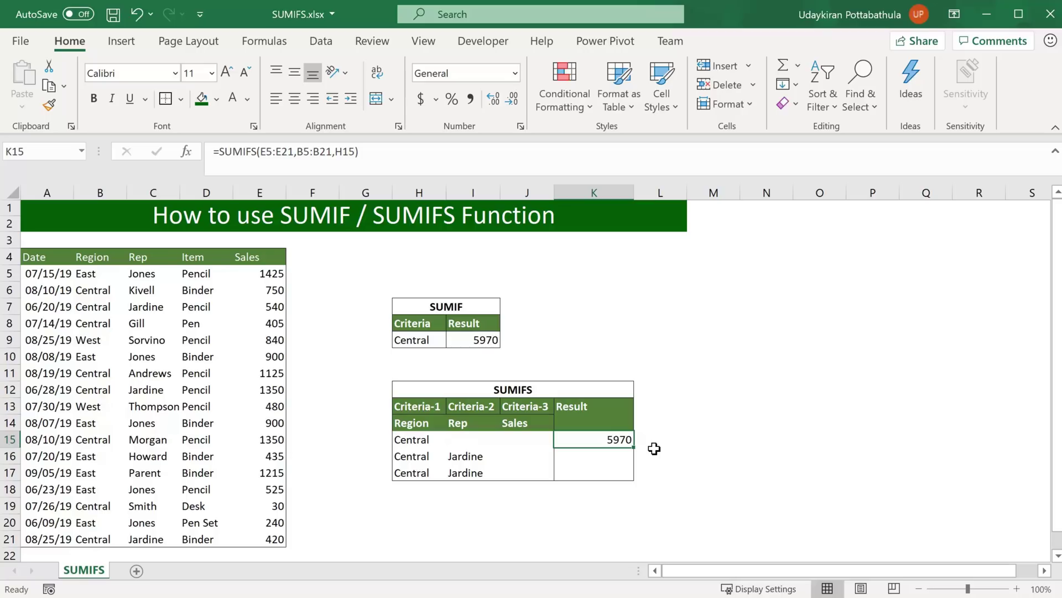
# Copy K15's SUMIFS formula into K16 and point its criterion at H16.
pyautogui.click(408, 152)
pyautogui.moveTo(408, 152); pyautogui.dragTo(209, 142)
pyautogui.hotkey('ctrl', 'c')
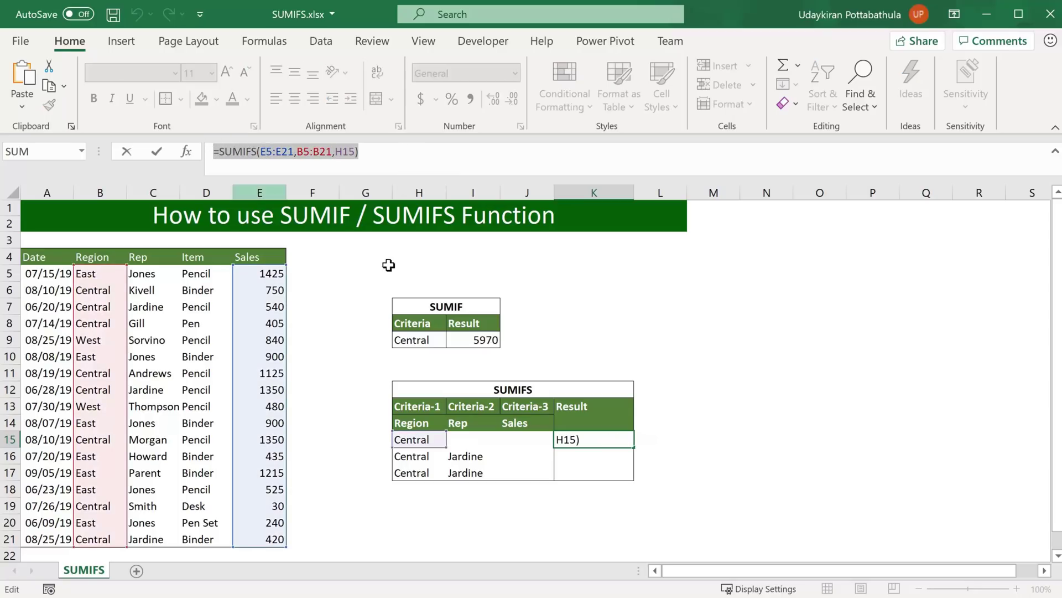
pyautogui.press('Escape')
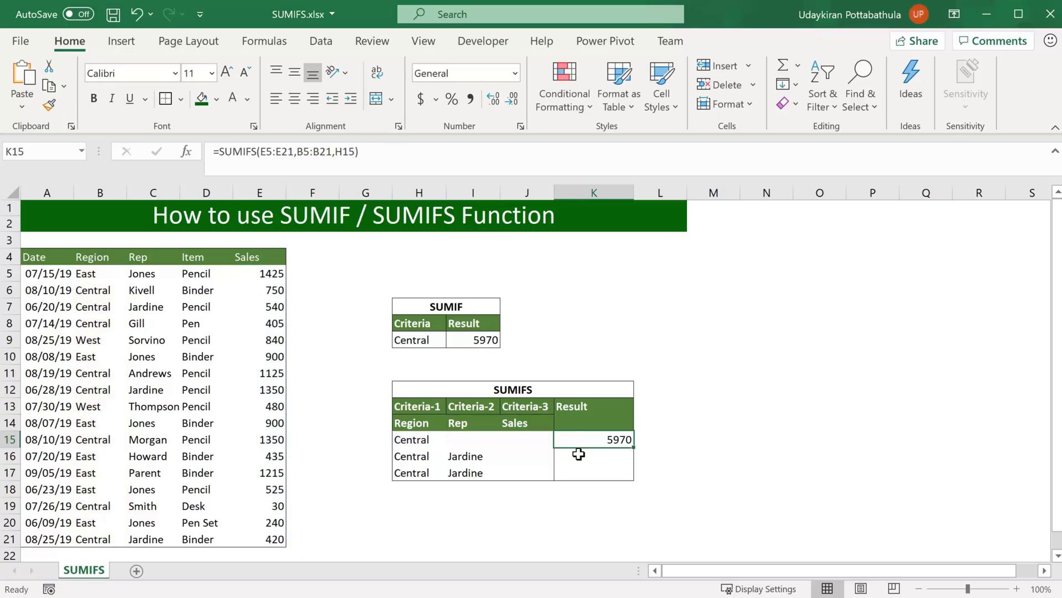
pyautogui.click(575, 451)
pyautogui.click(375, 160)
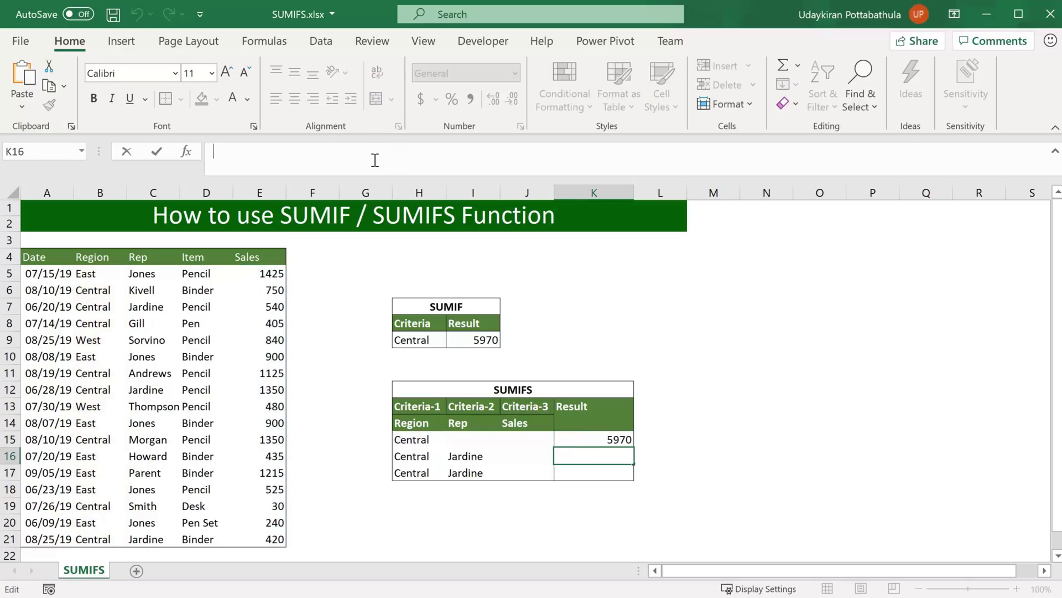
pyautogui.hotkey('ctrl', 'v')
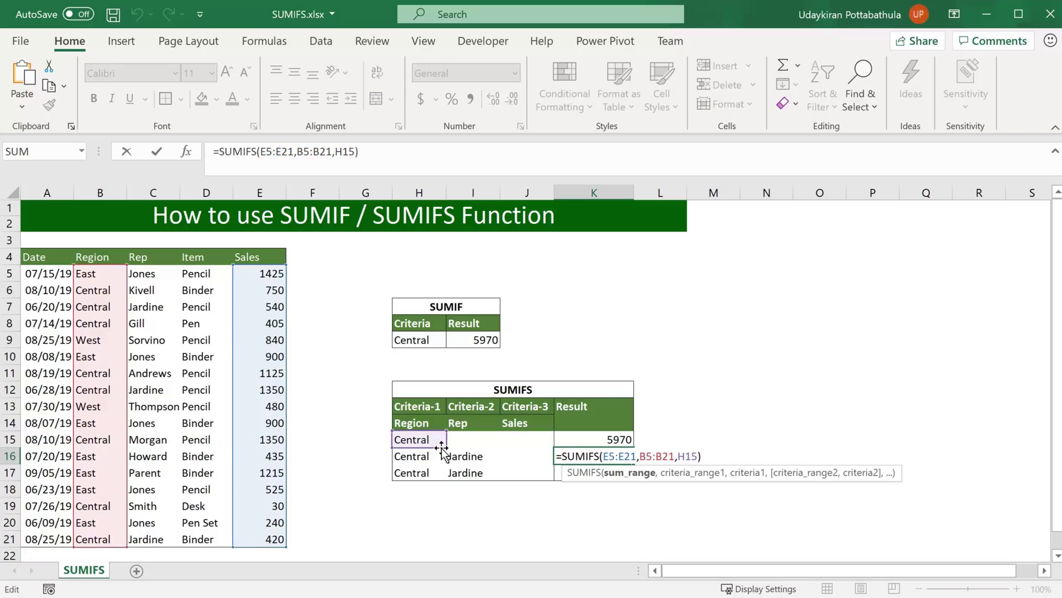
pyautogui.moveTo(441, 447); pyautogui.dragTo(440, 457)
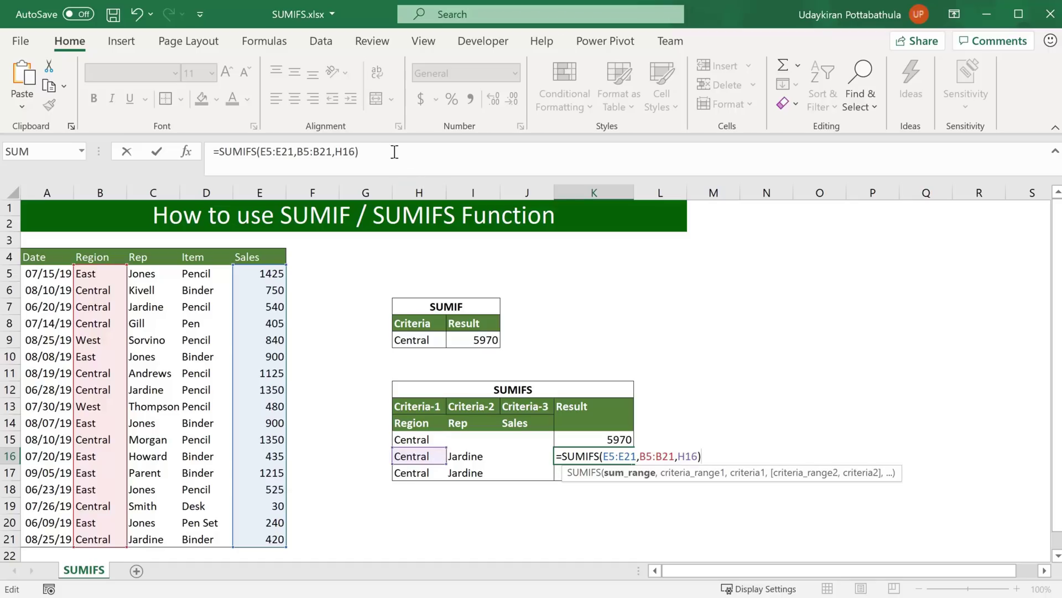
# Add the Rep condition C5:C21 with criterion I16, so K16 returns 2310.
pyautogui.click(356, 151)
pyautogui.write(',')
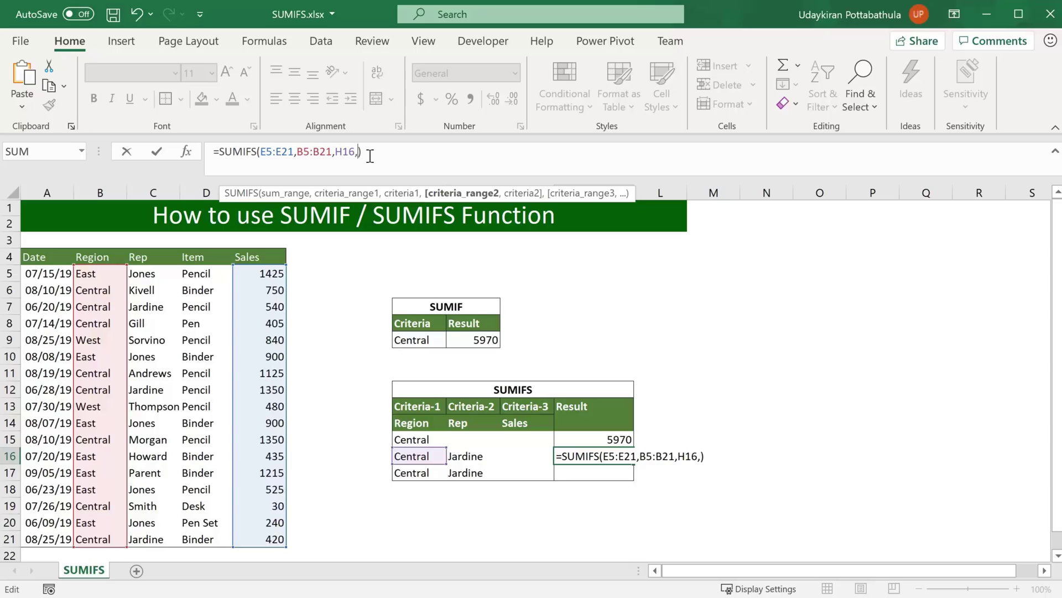
pyautogui.click(148, 277)
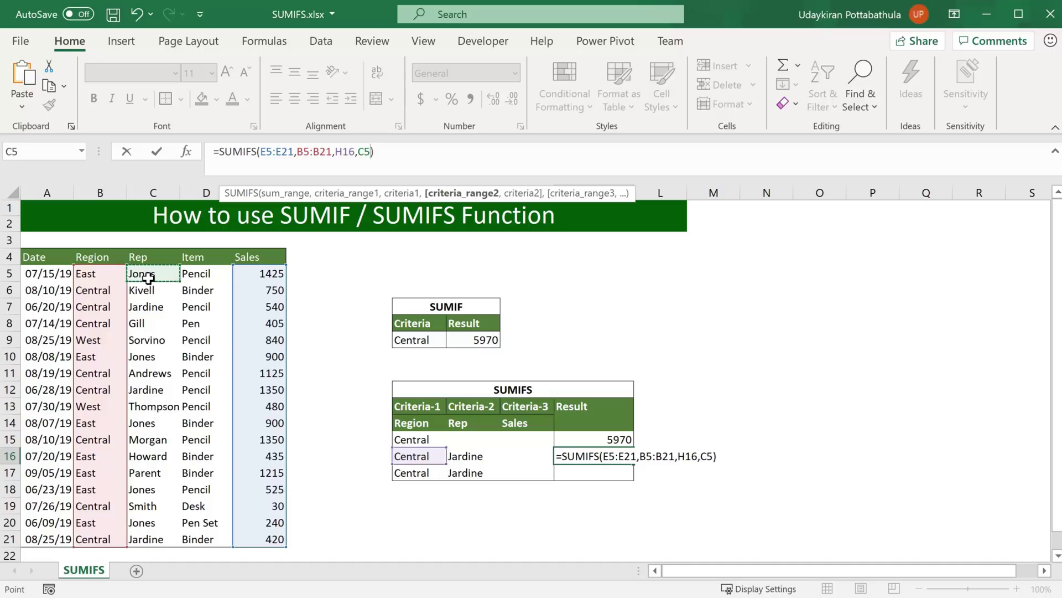
pyautogui.hotkey('ctrl', 'shift', 'Down')
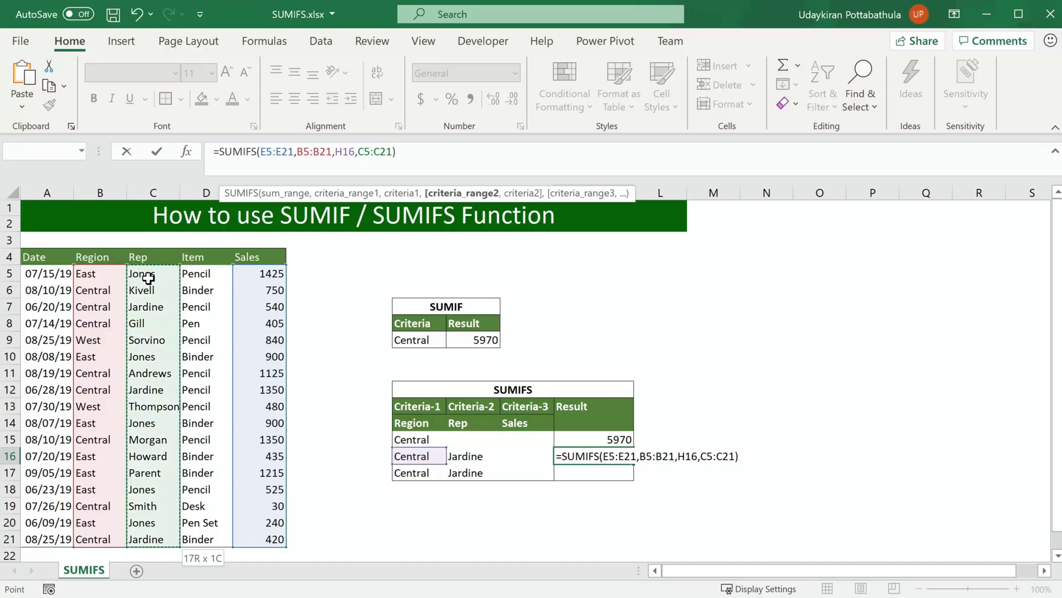
pyautogui.write(',')
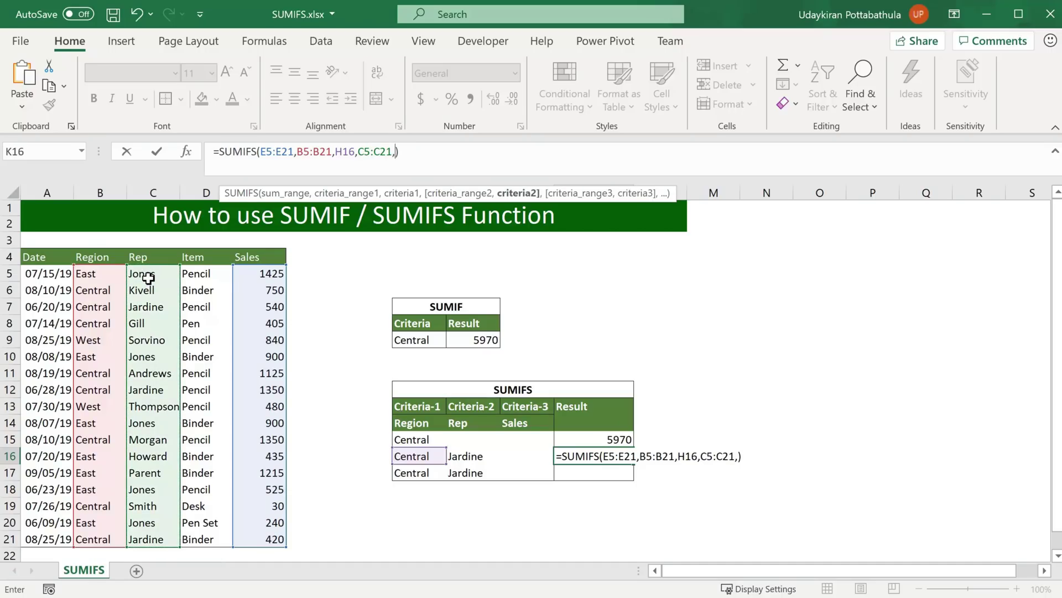
pyautogui.click(477, 459)
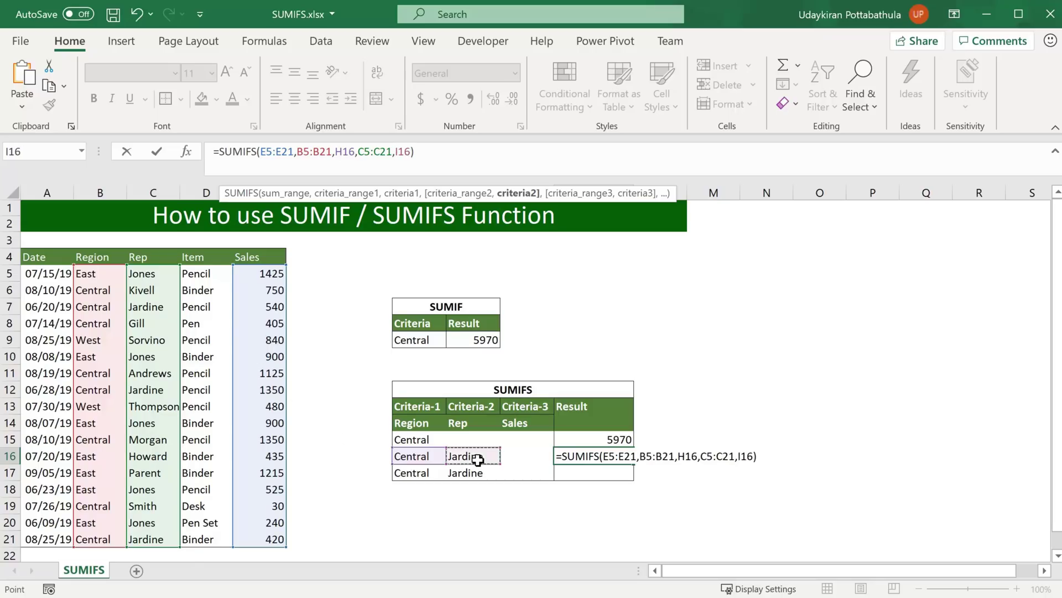
pyautogui.press('Return')
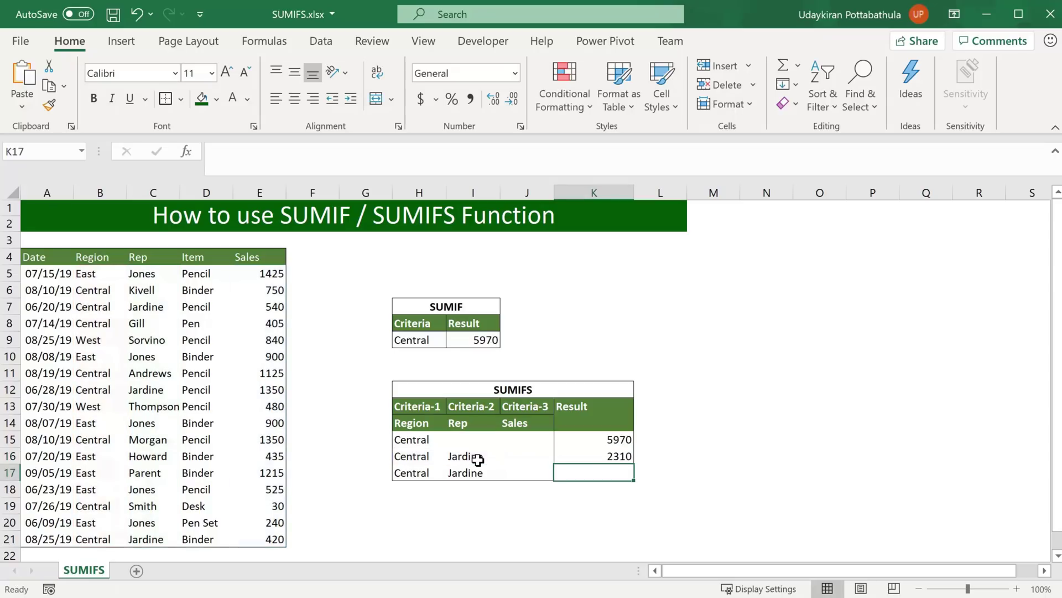
# Enter the Sales criterion >500 in J17.
pyautogui.press('Up')
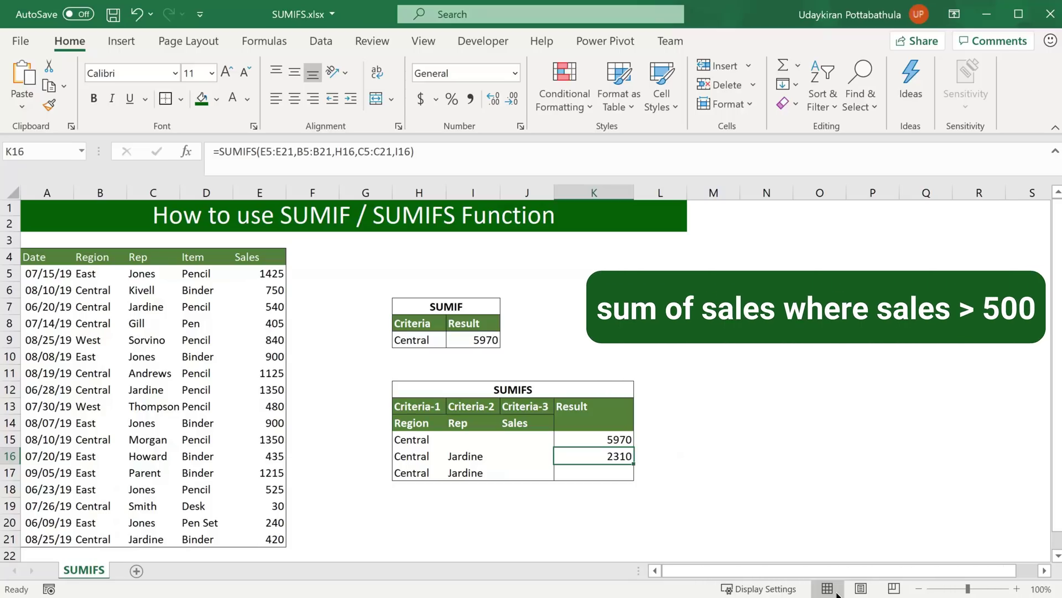
pyautogui.click(518, 468)
pyautogui.write('>')
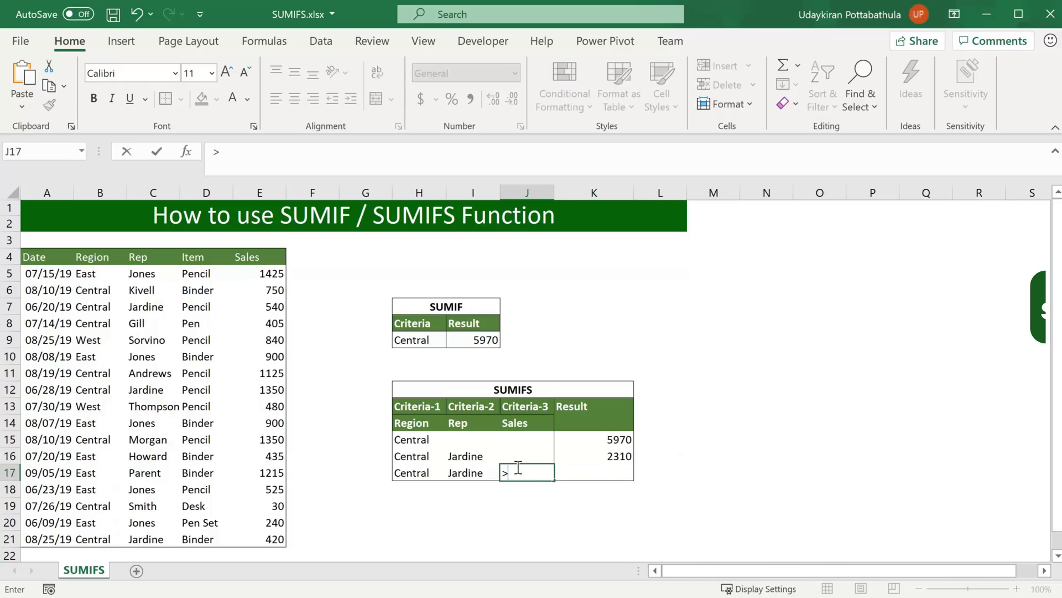
pyautogui.write('500')
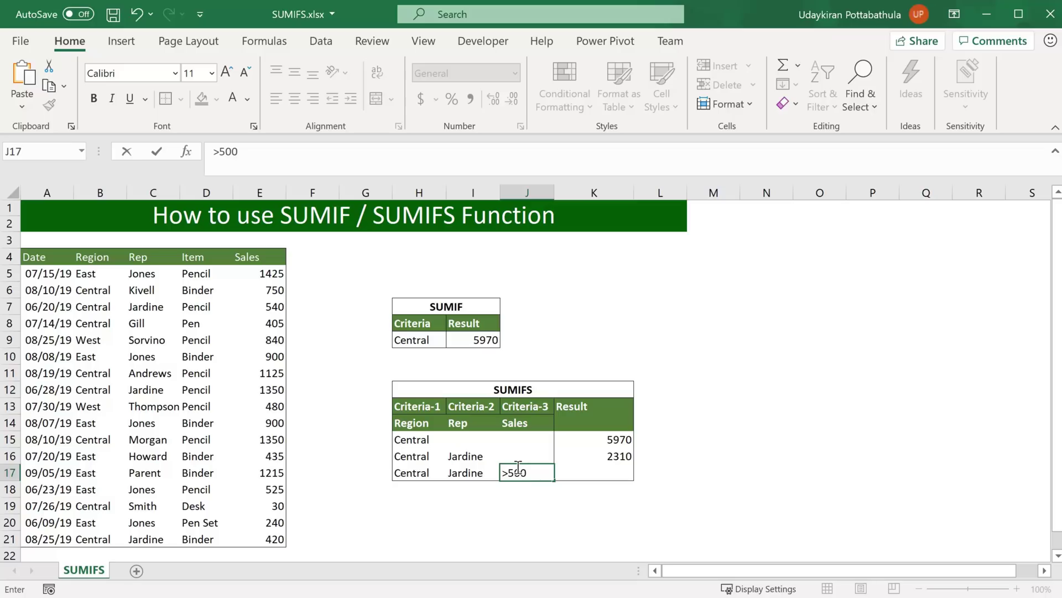
pyautogui.press('Return')
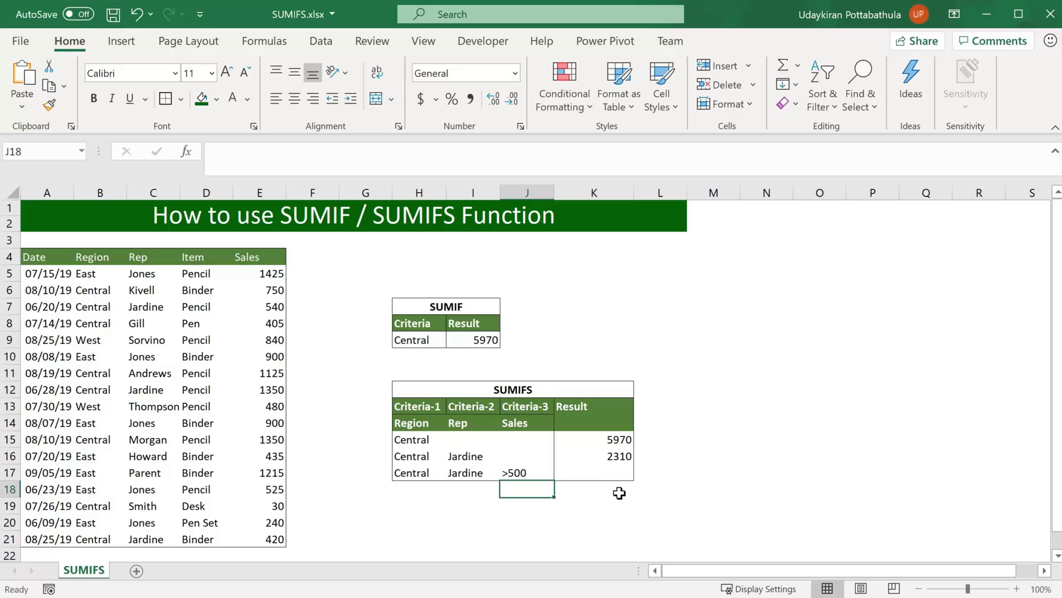
# Paste K16's SUMIFS formula into K17 and shift its criteria to H17 and I17.
pyautogui.click(606, 454)
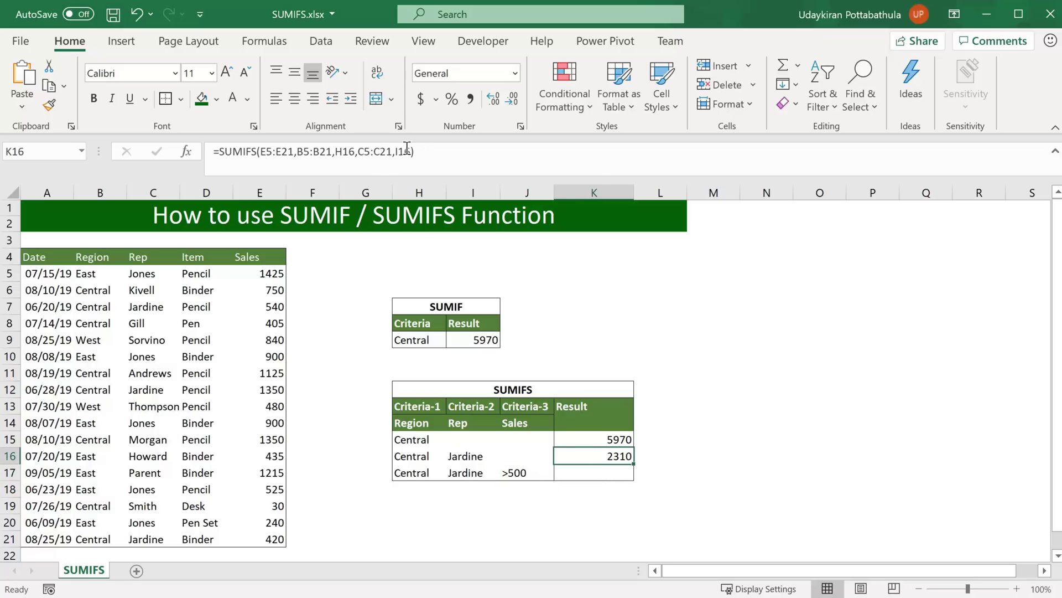
pyautogui.moveTo(414, 152); pyautogui.dragTo(177, 129)
pyautogui.press('Return')
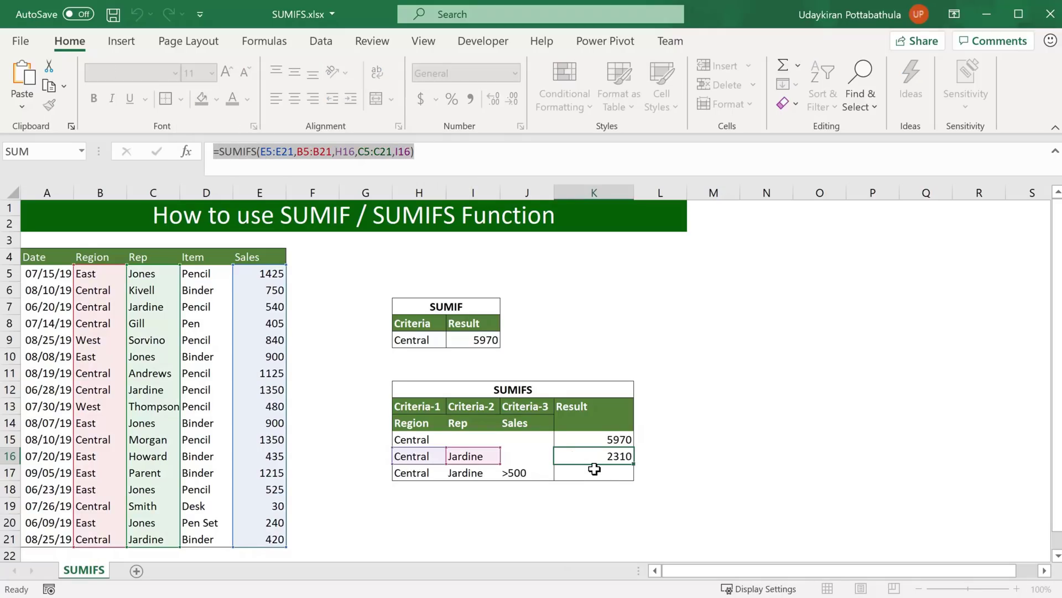
pyautogui.doubleClick(594, 469)
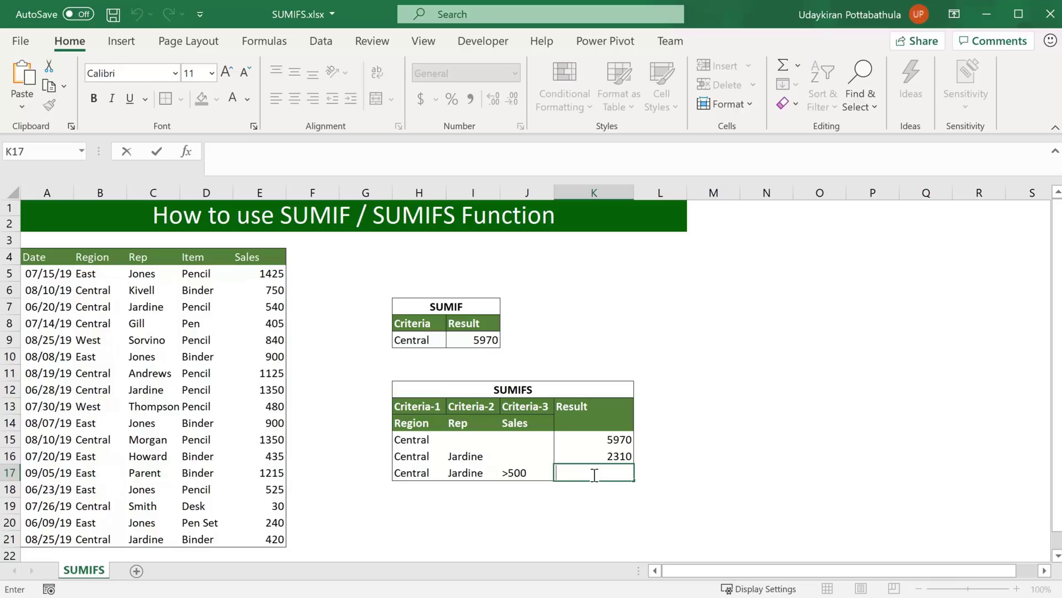
pyautogui.hotkey('ctrl', 'v')
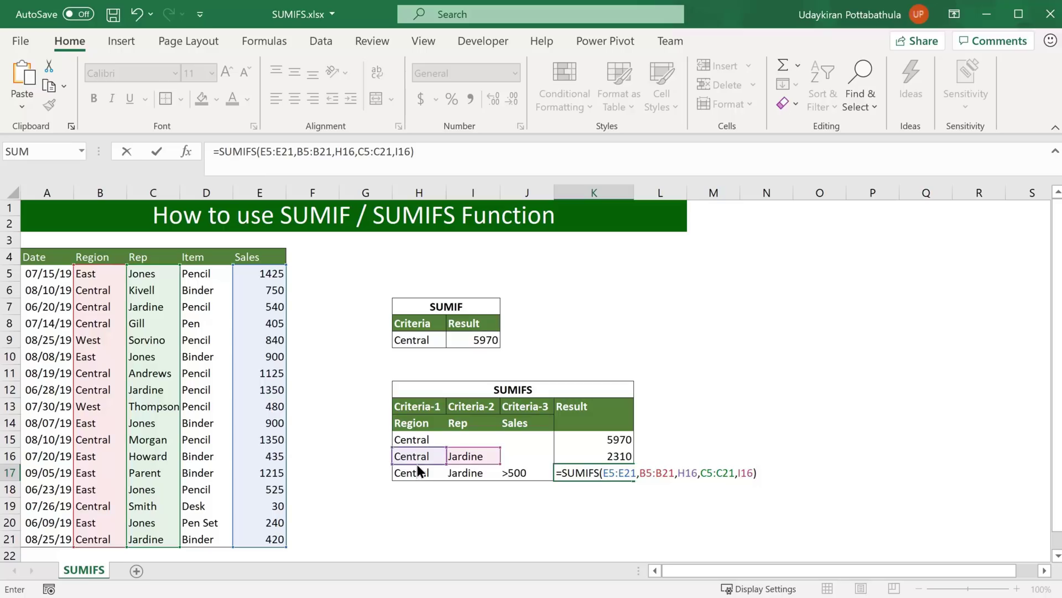
pyautogui.moveTo(417, 463); pyautogui.dragTo(416, 468)
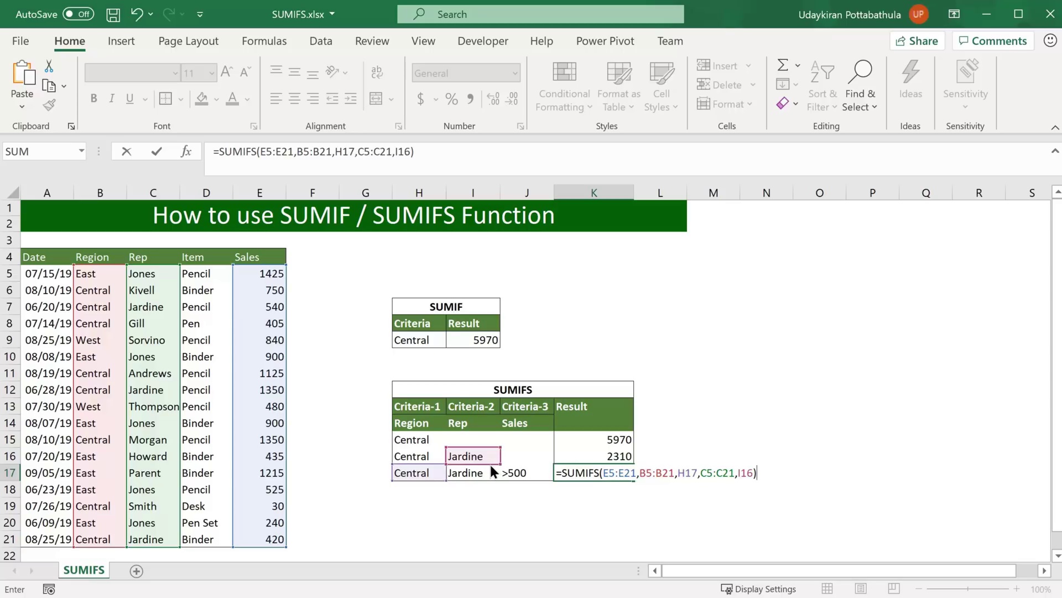
pyautogui.moveTo(489, 462); pyautogui.dragTo(490, 472)
pyautogui.click(410, 152)
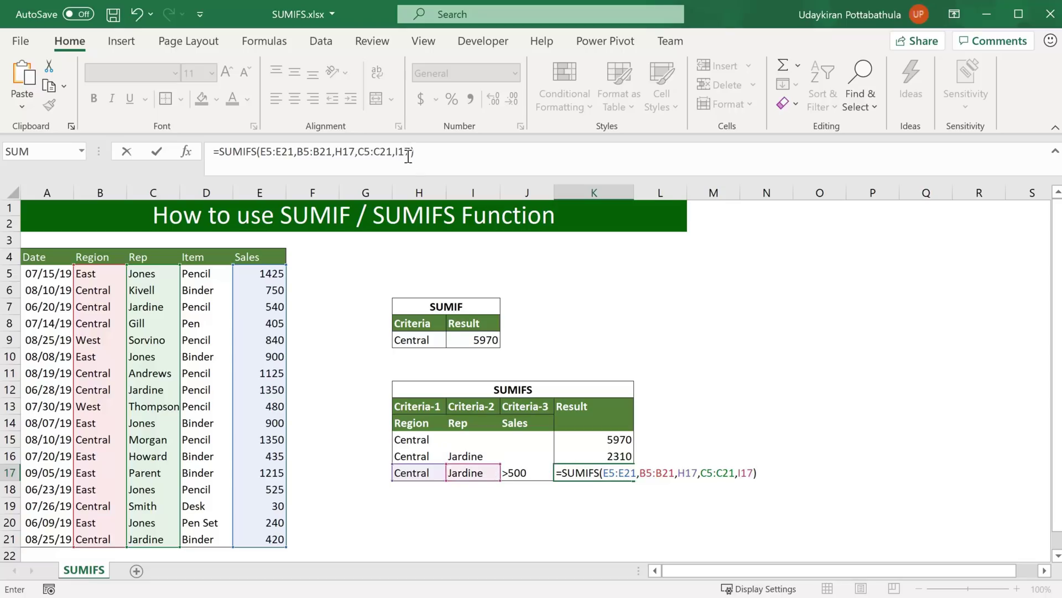
# Append the Sales condition E5:E21 with criterion J17 to K17's formula, returning 1890.
pyautogui.write(',')
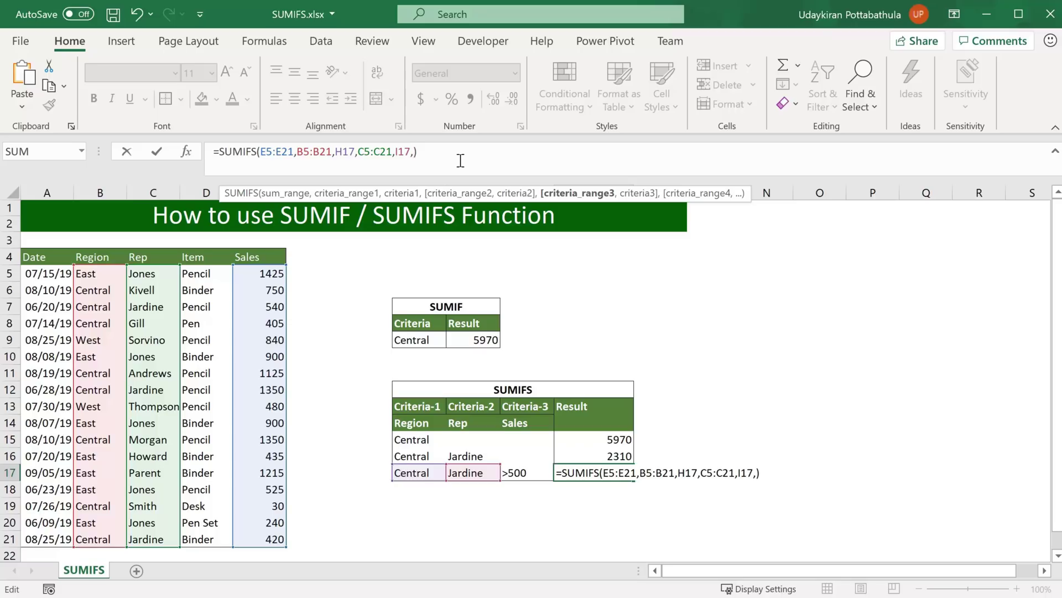
pyautogui.click(274, 276)
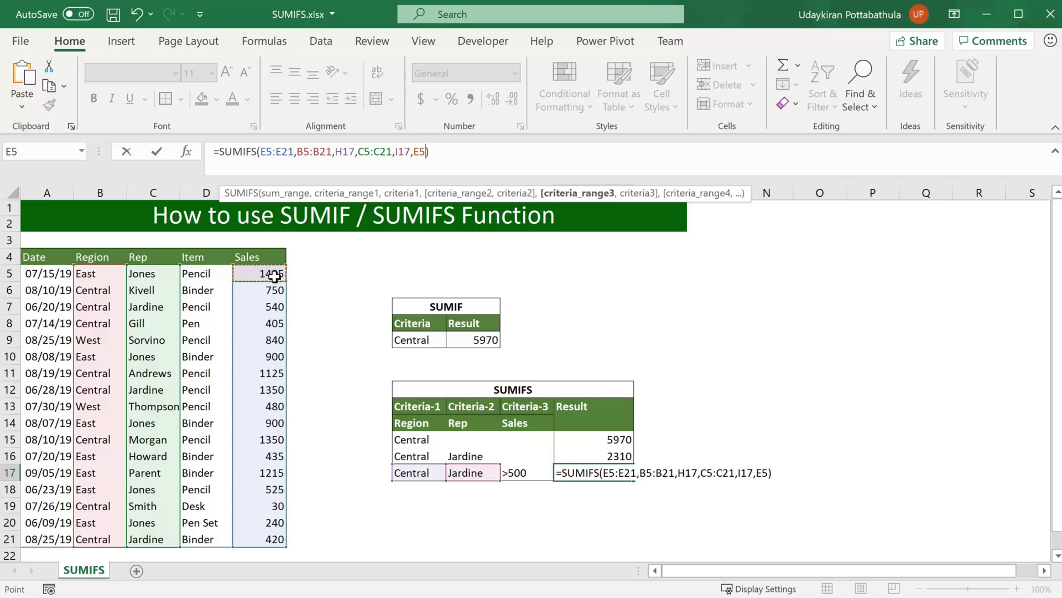
pyautogui.hotkey('ctrl', 'shift', 'Down')
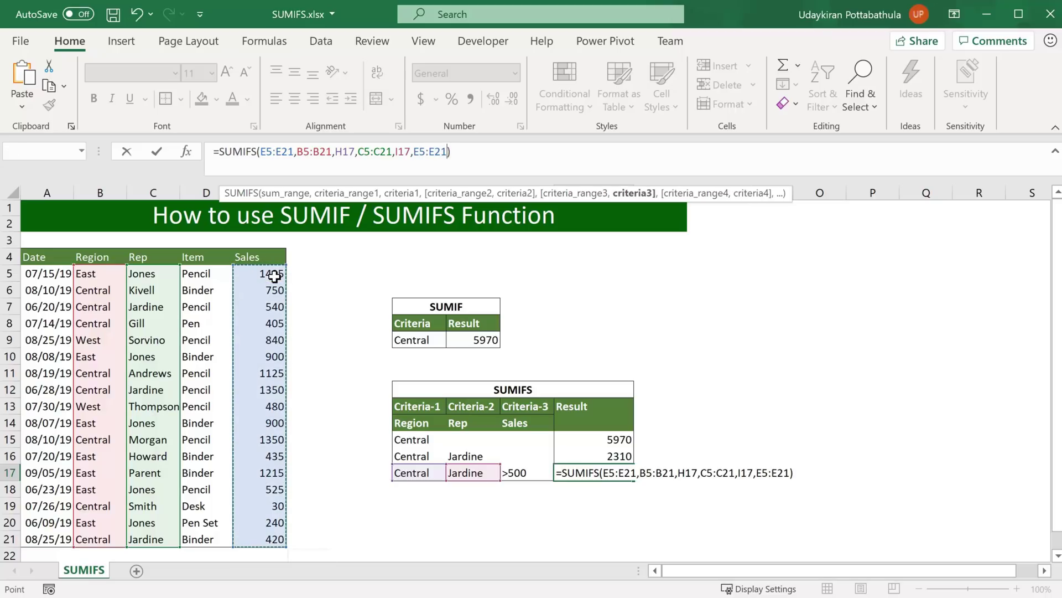
pyautogui.write(',')
pyautogui.click(532, 477)
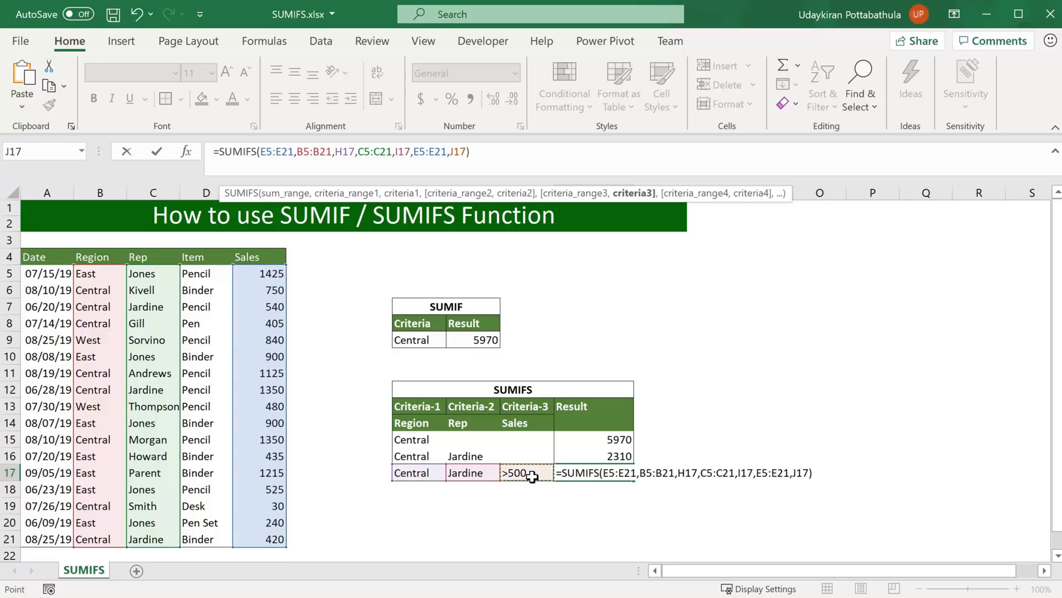
pyautogui.press('Return')
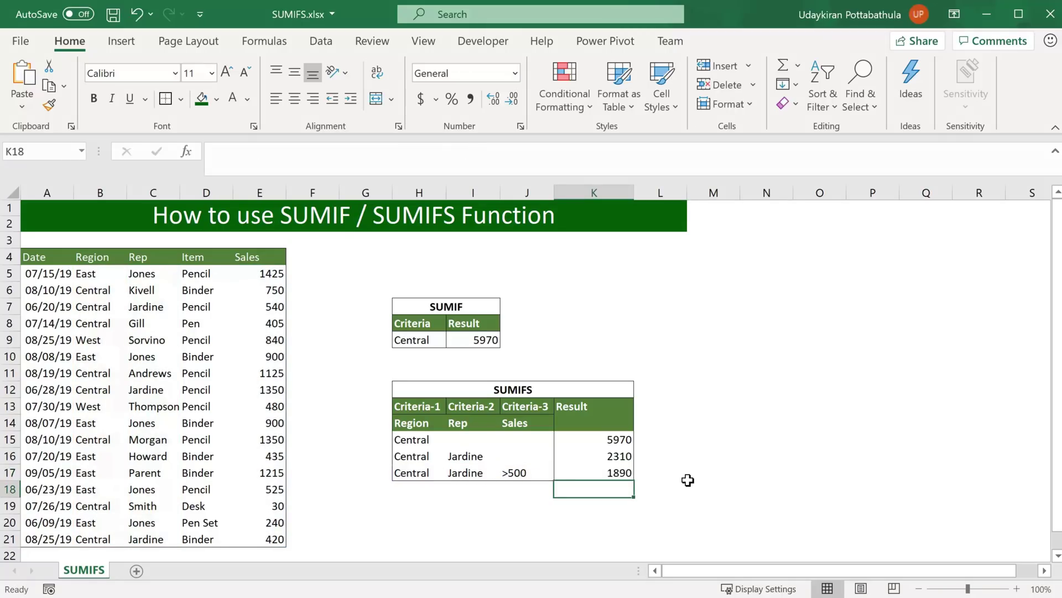
pyautogui.click(519, 439)
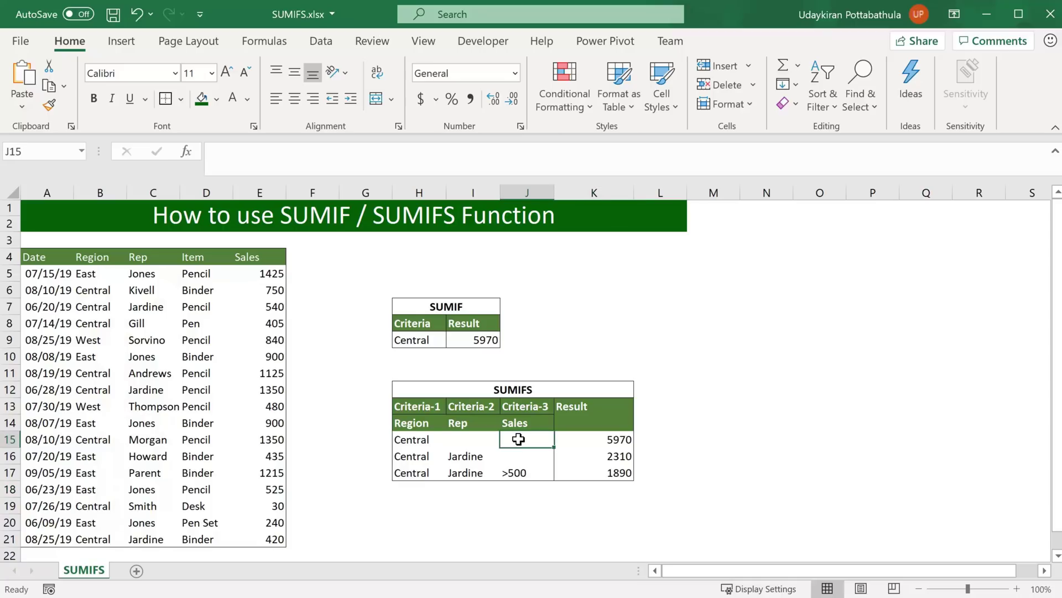
pyautogui.click(624, 439)
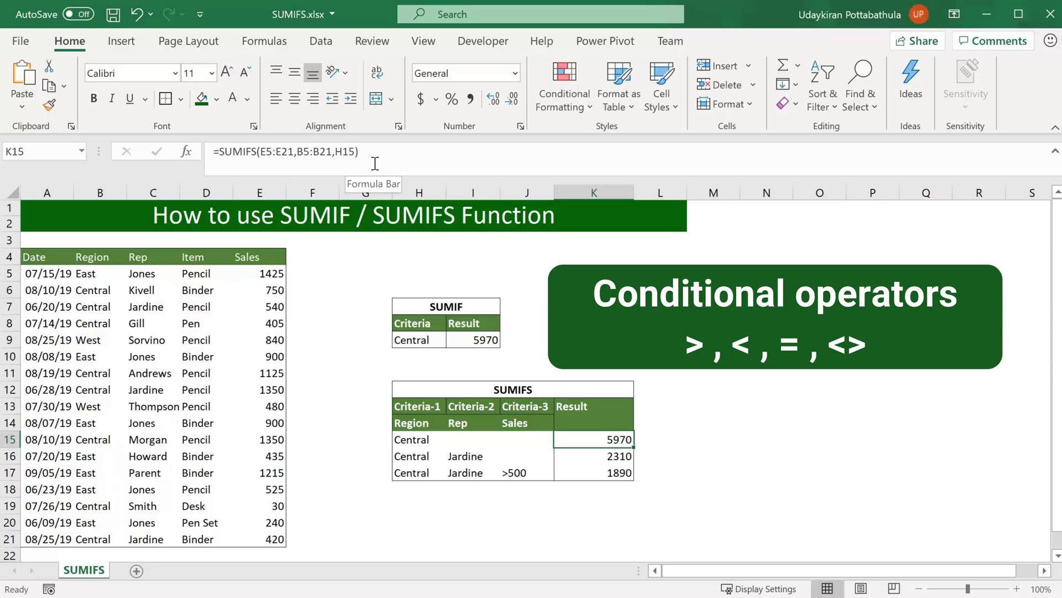
pyautogui.click(610, 475)
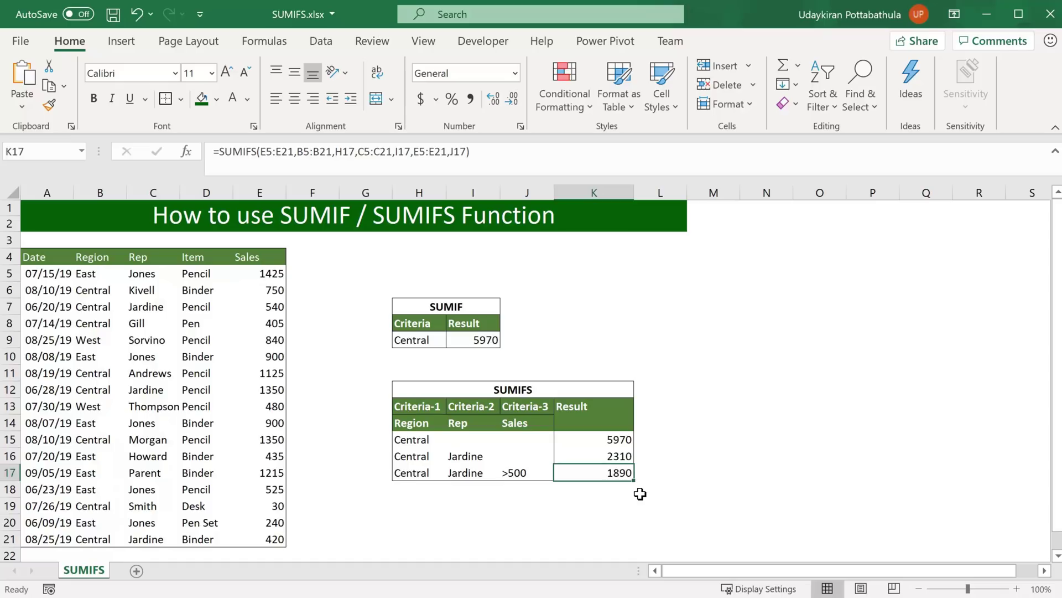
pyautogui.click(598, 440)
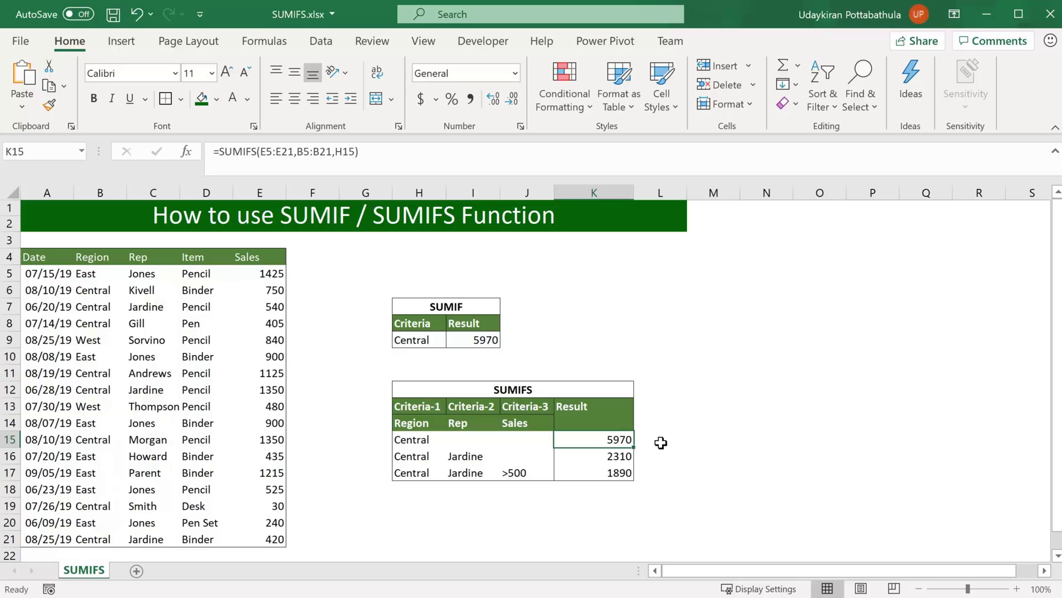
# Change K15's criterion to "<>"&H15 so it sums non-Central sales (6960).
pyautogui.click(295, 145)
pyautogui.press('Right')
pyautogui.press('Right')
pyautogui.press('Right')
pyautogui.press('Right')
pyautogui.press('Right')
pyautogui.press('Right')
pyautogui.press('Right')
pyautogui.write('"')
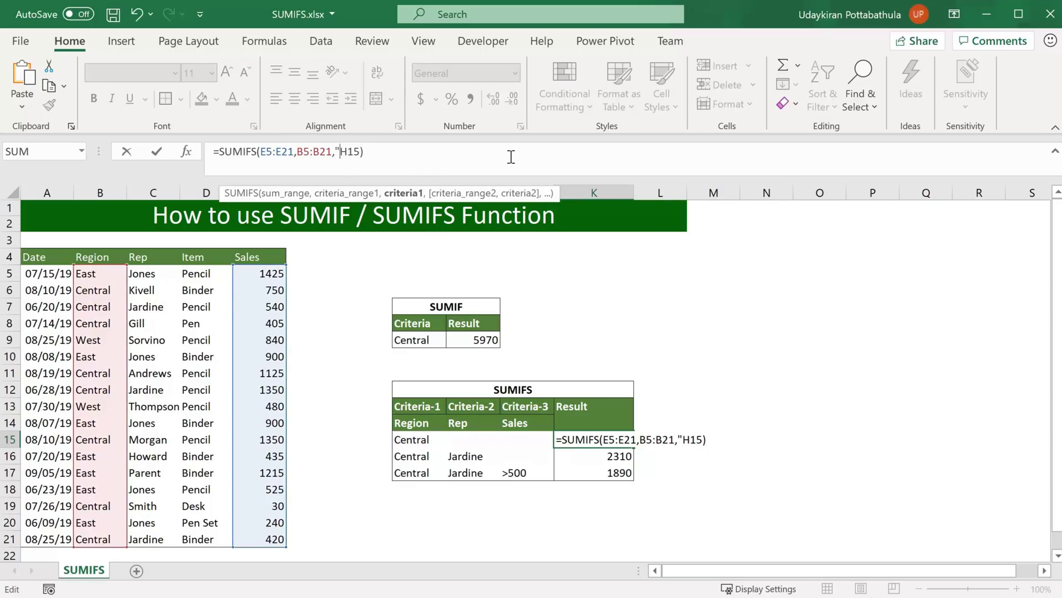
pyautogui.write('<>')
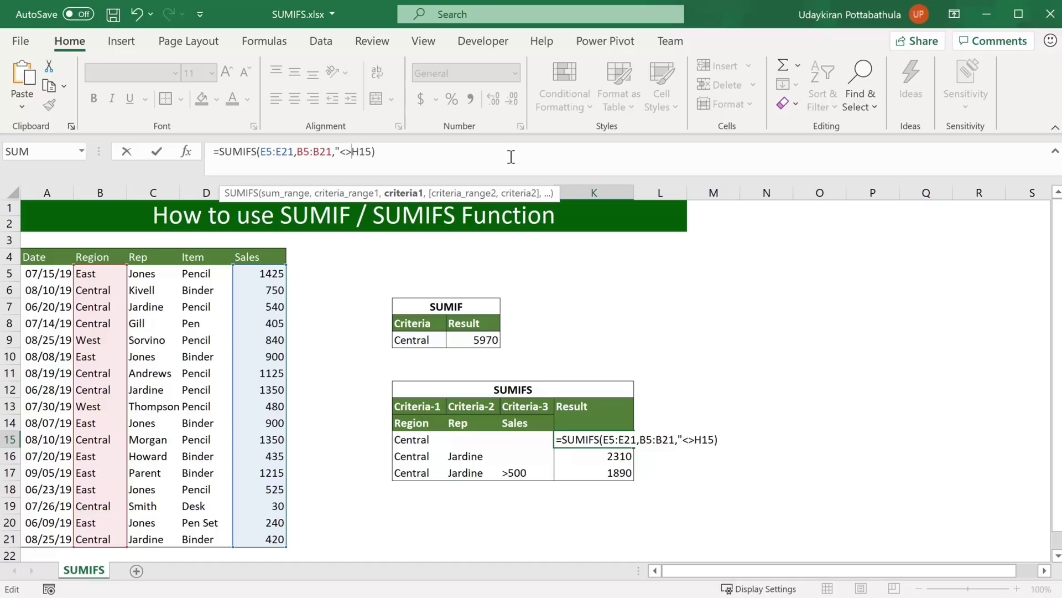
pyautogui.write('"&')
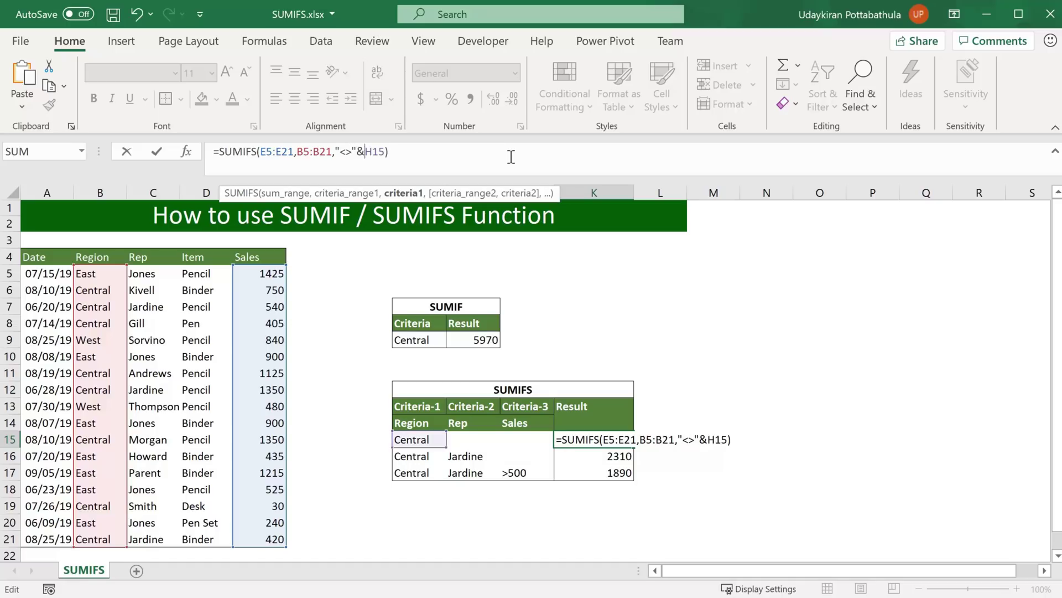
pyautogui.press('Return')
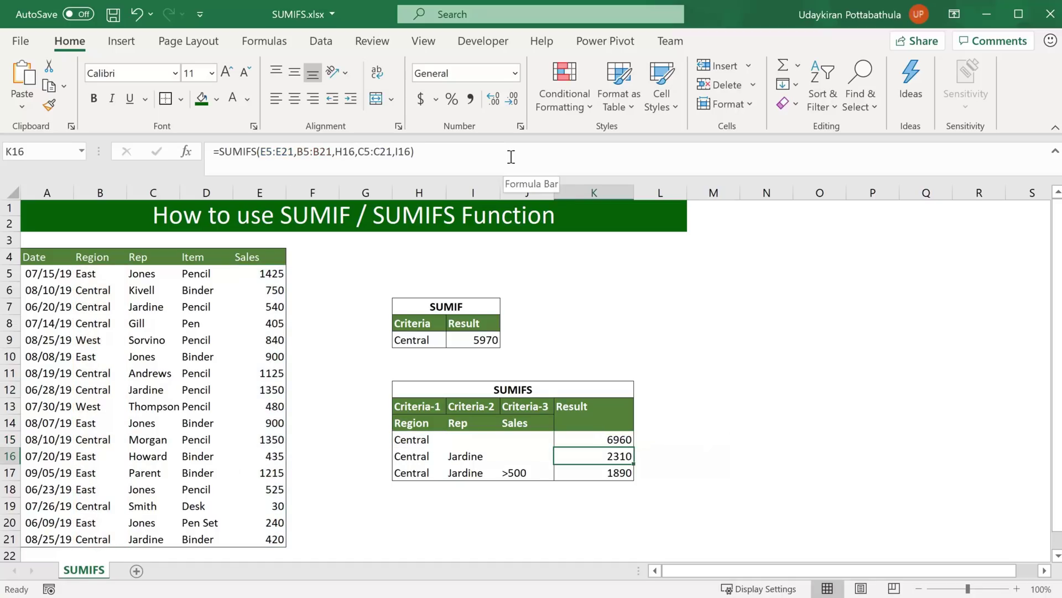
pyautogui.press('Up')
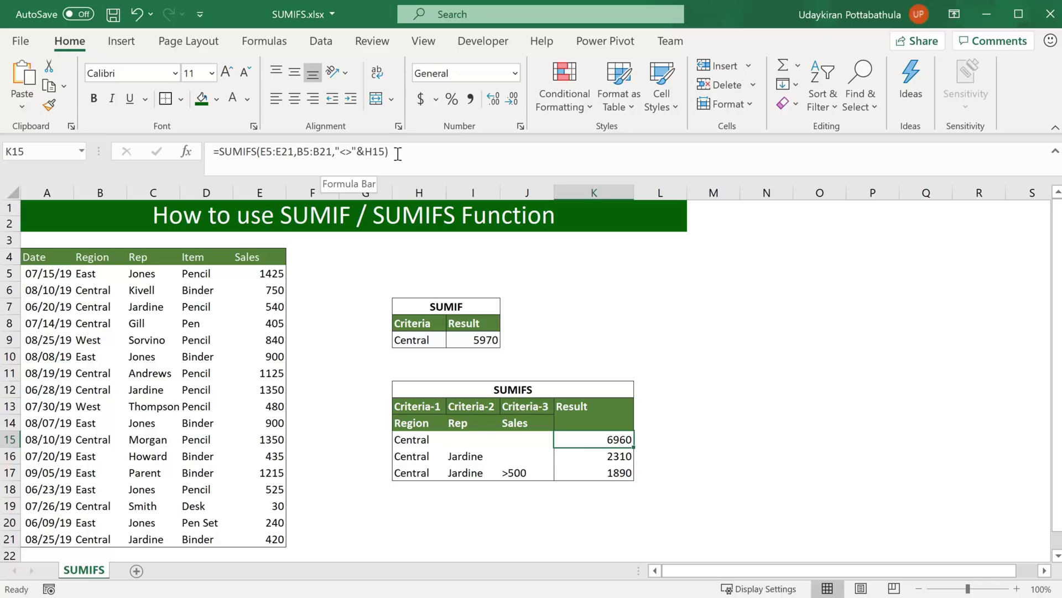
# Change the H15 criterion to <>Central.
pyautogui.click(431, 440)
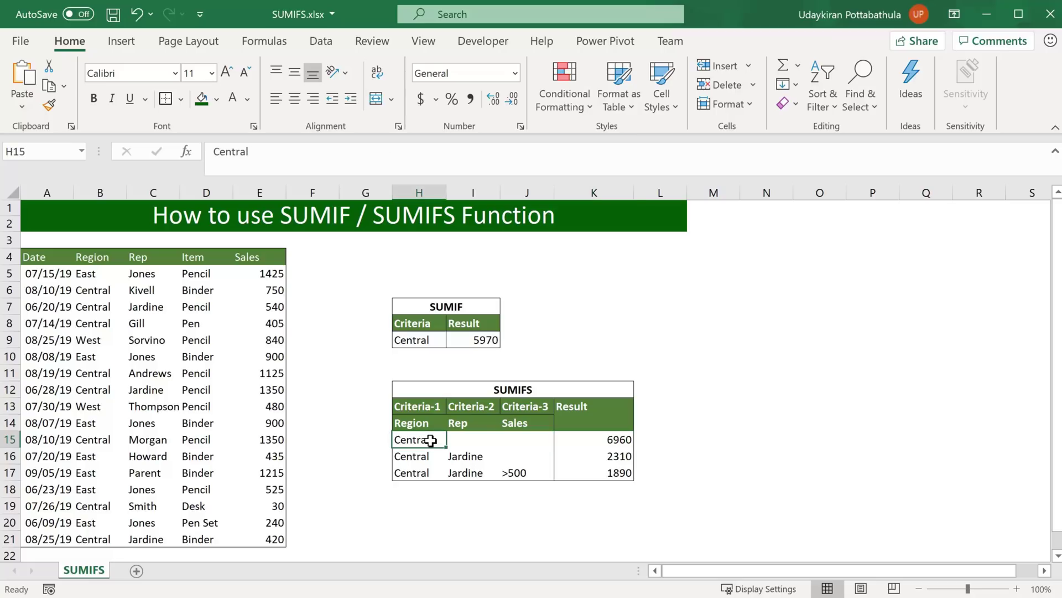
pyautogui.click(213, 149)
pyautogui.write('<>')
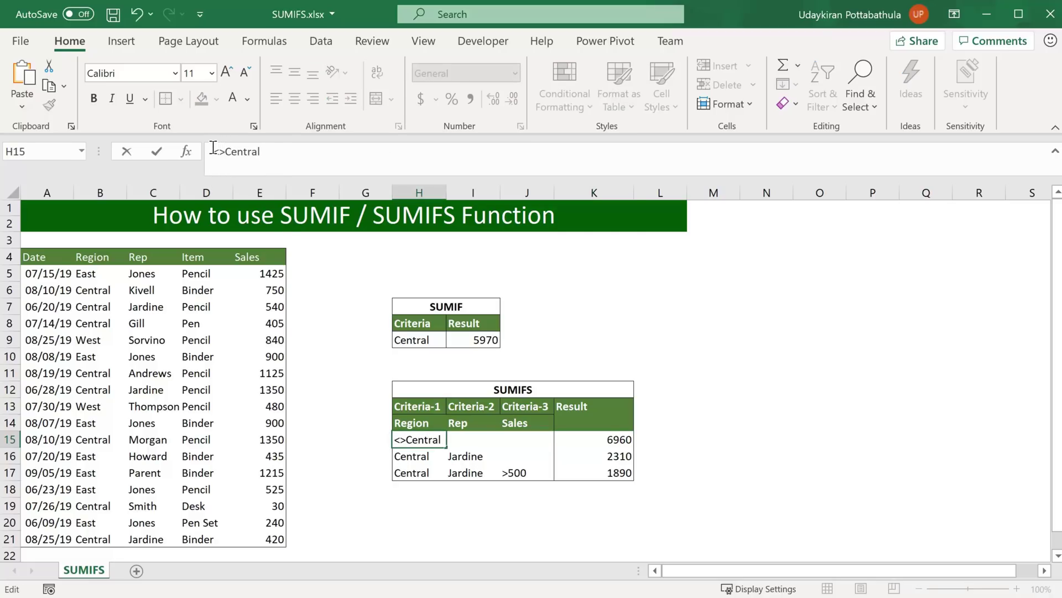
pyautogui.press('Return')
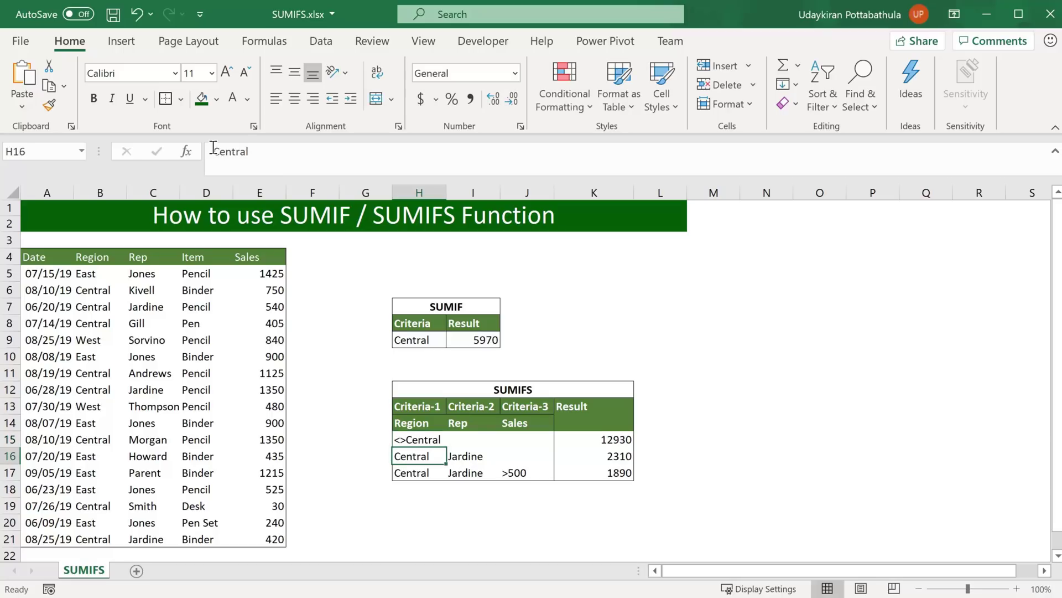
# Simplify K15's formula back to =SUMIFS(E5:E21,B5:B21,H15), still returning 6960.
pyautogui.press('Right')
pyautogui.press('Up')
pyautogui.press('Right')
pyautogui.press('Right')
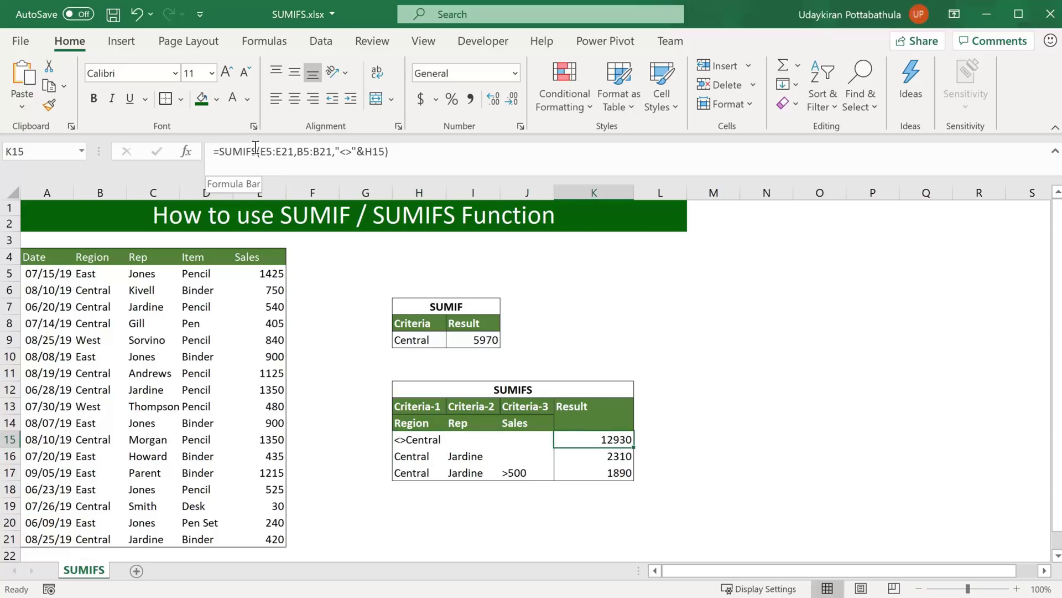
pyautogui.click(364, 150)
pyautogui.press('BackSpace')
pyautogui.press('BackSpace')
pyautogui.press('BackSpace')
pyautogui.press('BackSpace')
pyautogui.press('BackSpace')
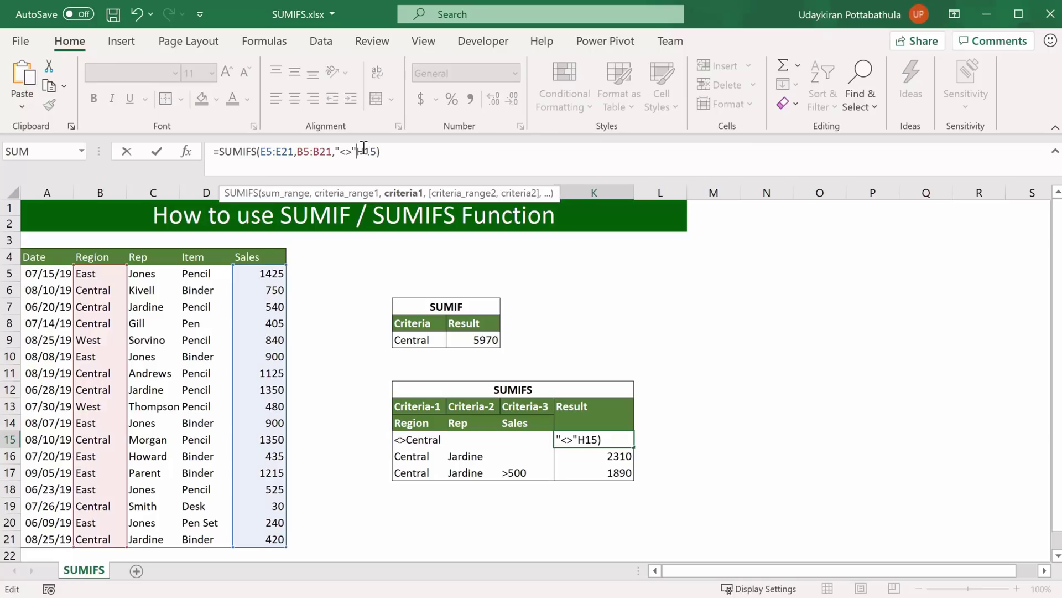
pyautogui.hotkey('ctrl', 'Return')
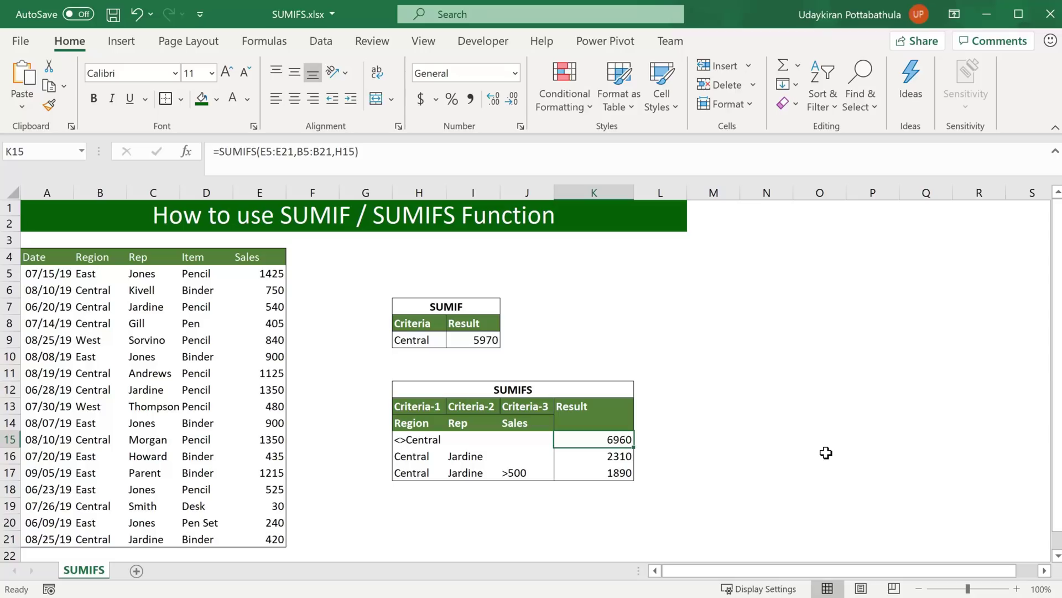
# Change J17's Sales criterion from >500 to <500, then check K17 and K15.
pyautogui.click(534, 476)
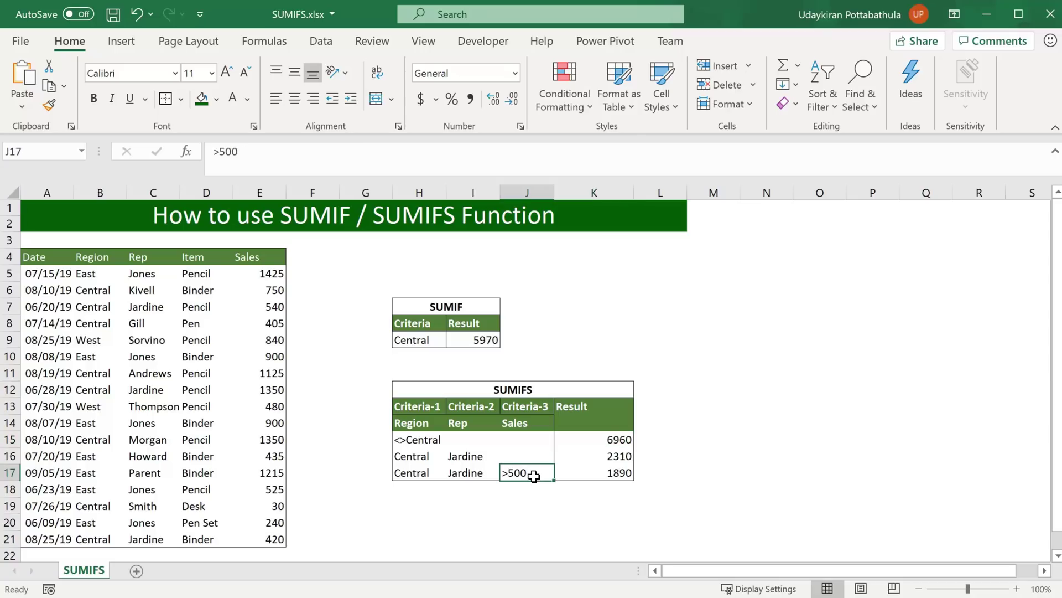
pyautogui.click(221, 152)
pyautogui.press('BackSpace')
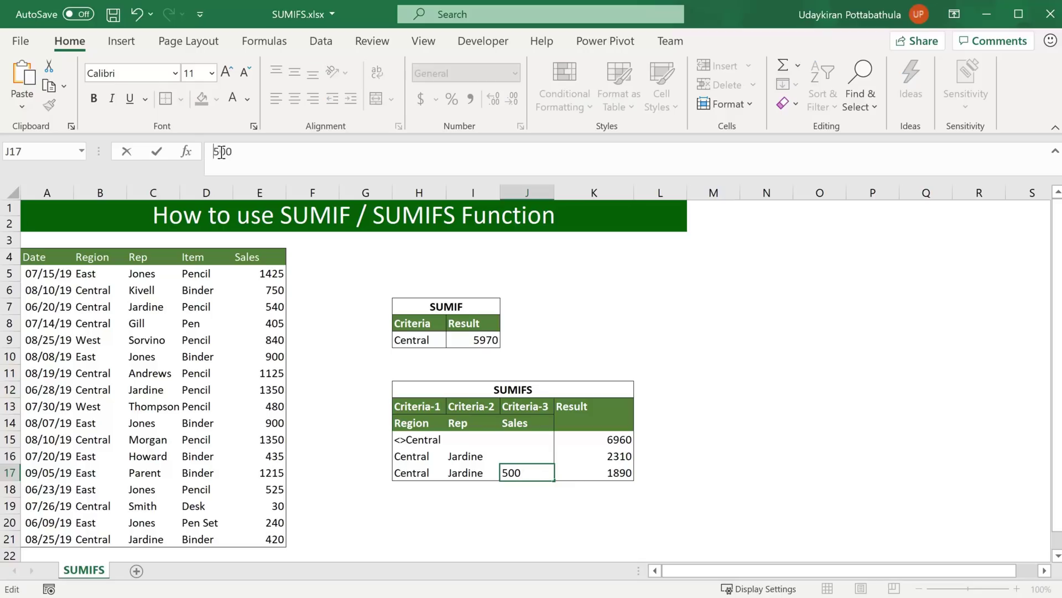
pyautogui.write('<')
pyautogui.press('Return')
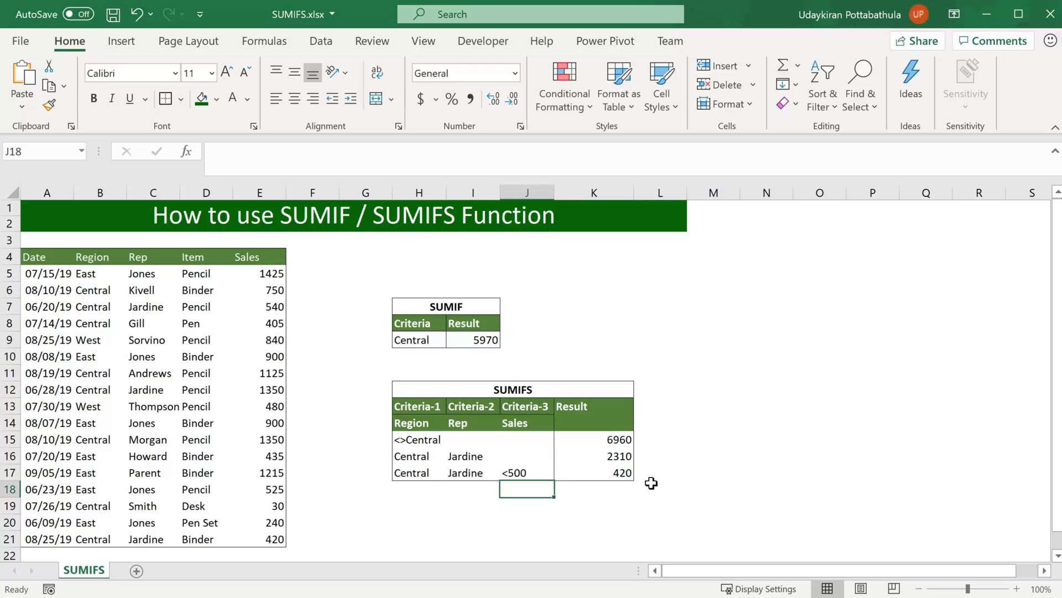
pyautogui.click(621, 474)
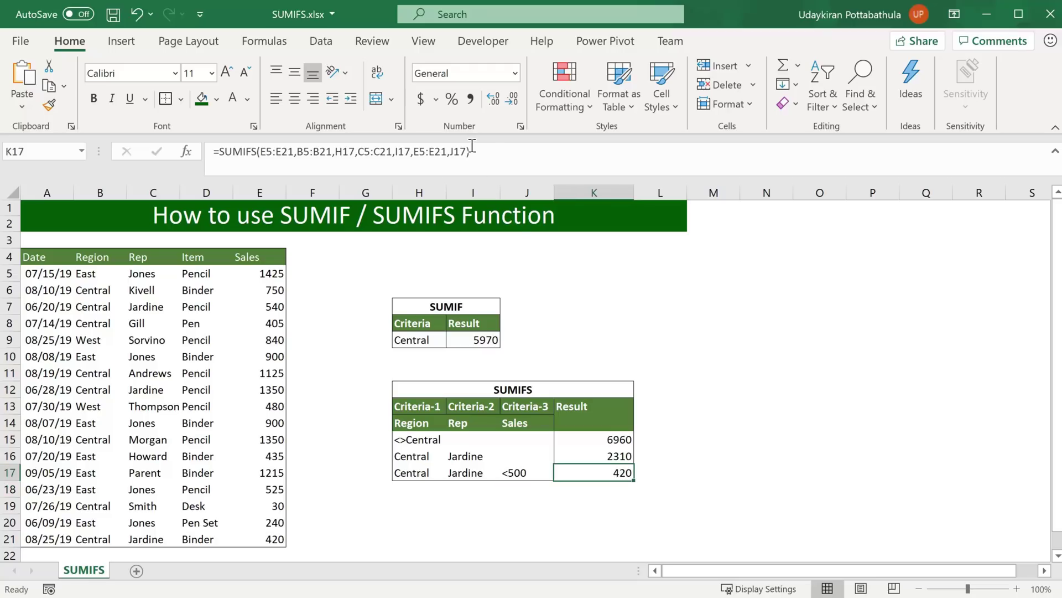
pyautogui.click(606, 437)
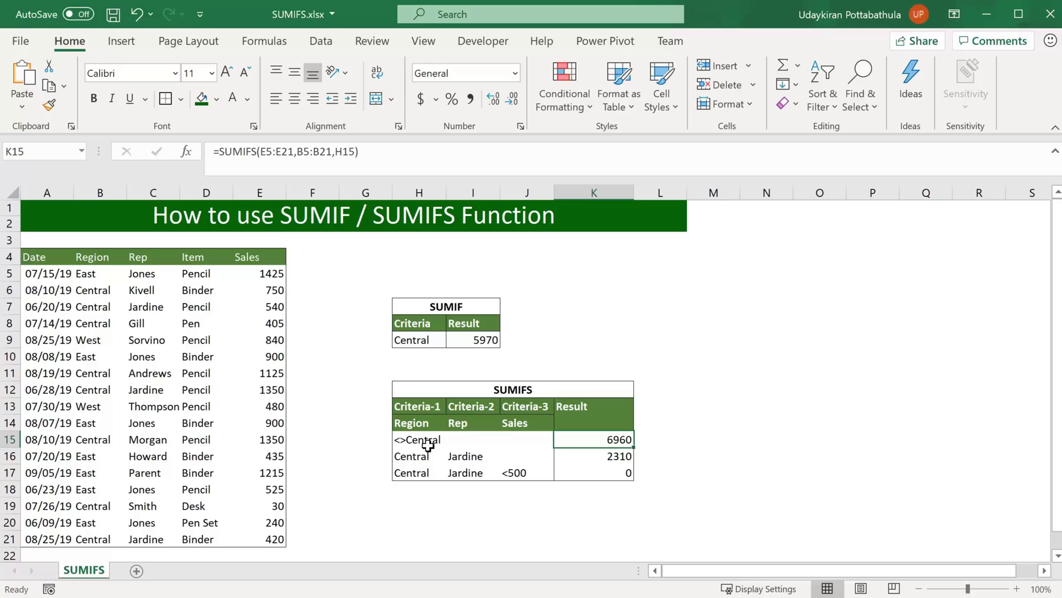
# Replace the H15 reference in K15's SUMIFS with the hard-coded criterion "<>Central".
pyautogui.click(355, 153)
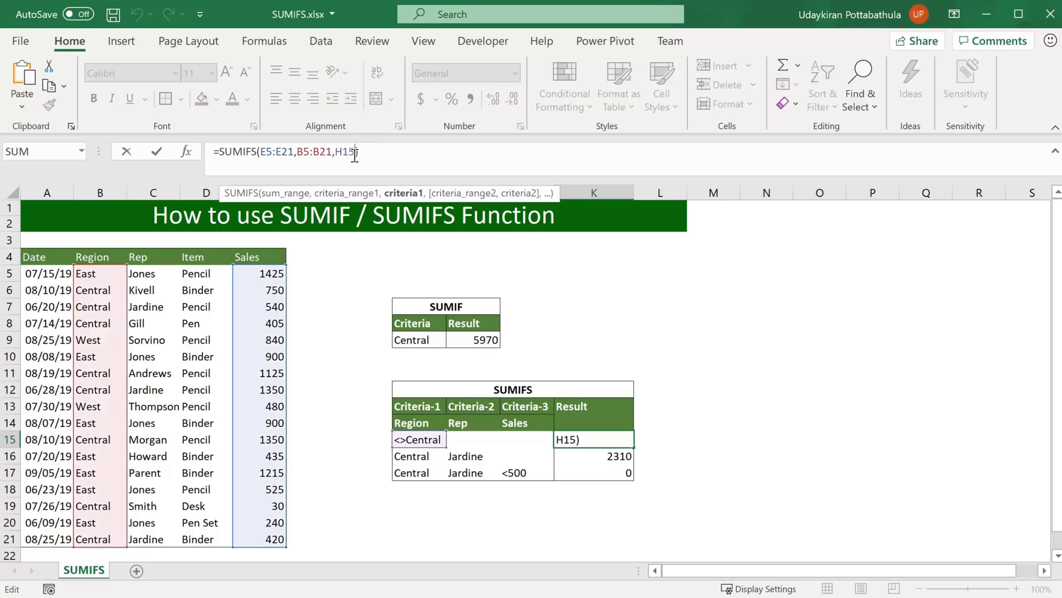
pyautogui.press('BackSpace')
pyautogui.press('BackSpace')
pyautogui.press('BackSpace')
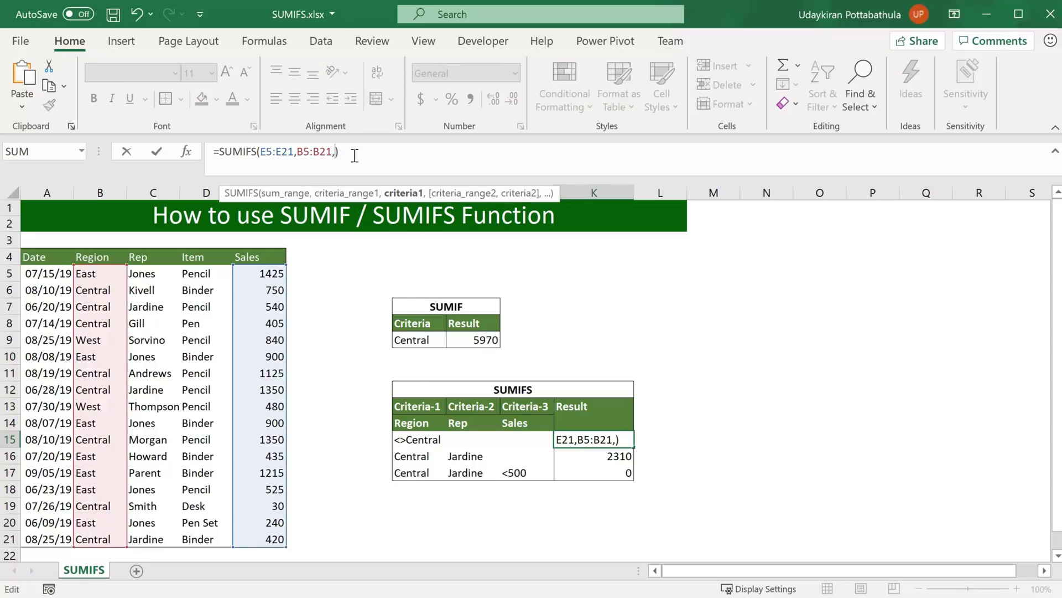
pyautogui.write('""')
pyautogui.press('Left')
pyautogui.write('<>Centr')
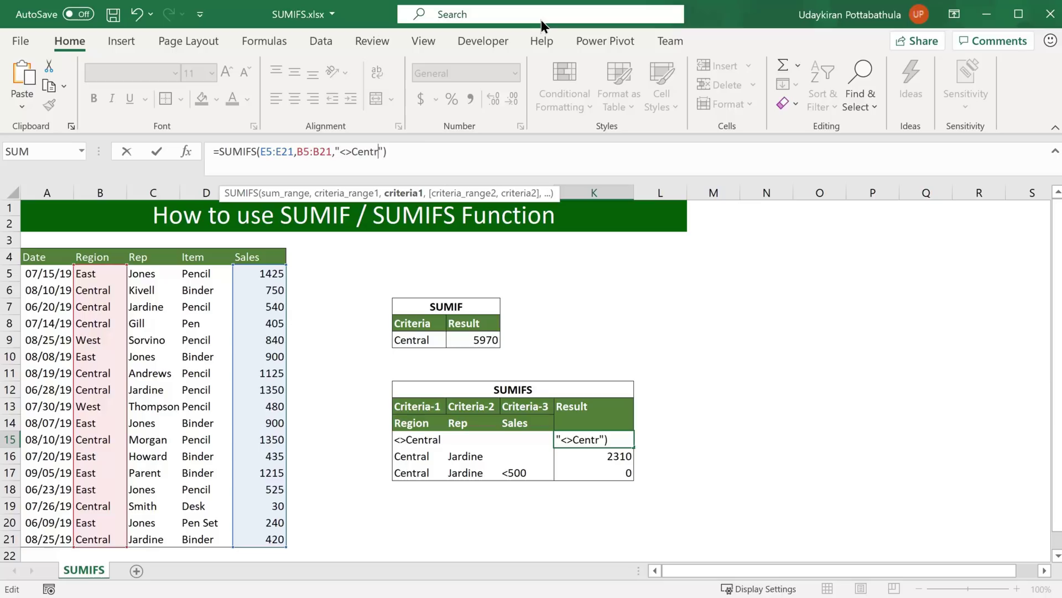
pyautogui.write('al')
pyautogui.press('Return')
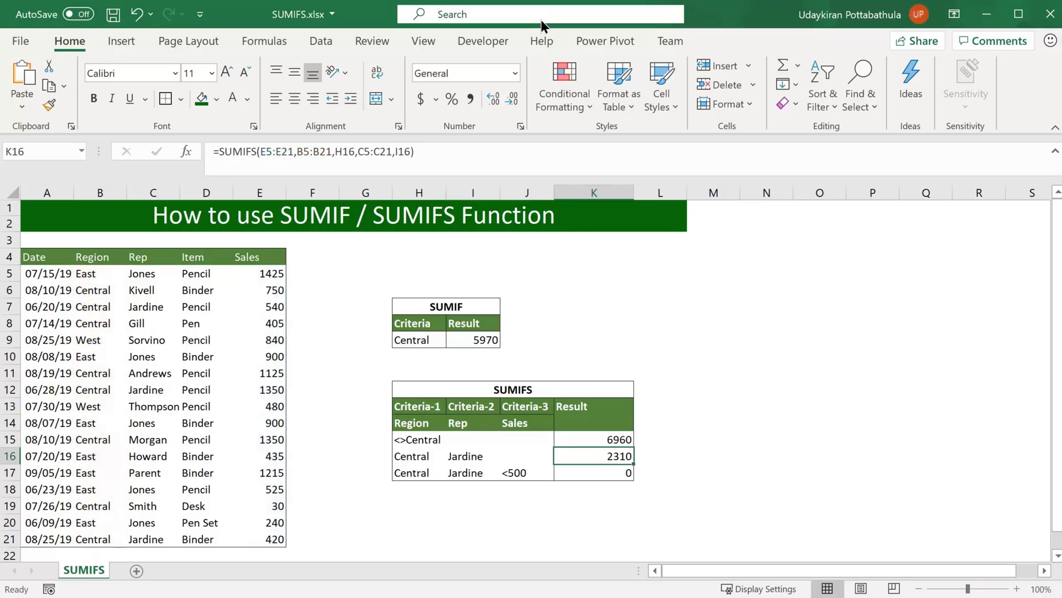
pyautogui.press('Up')
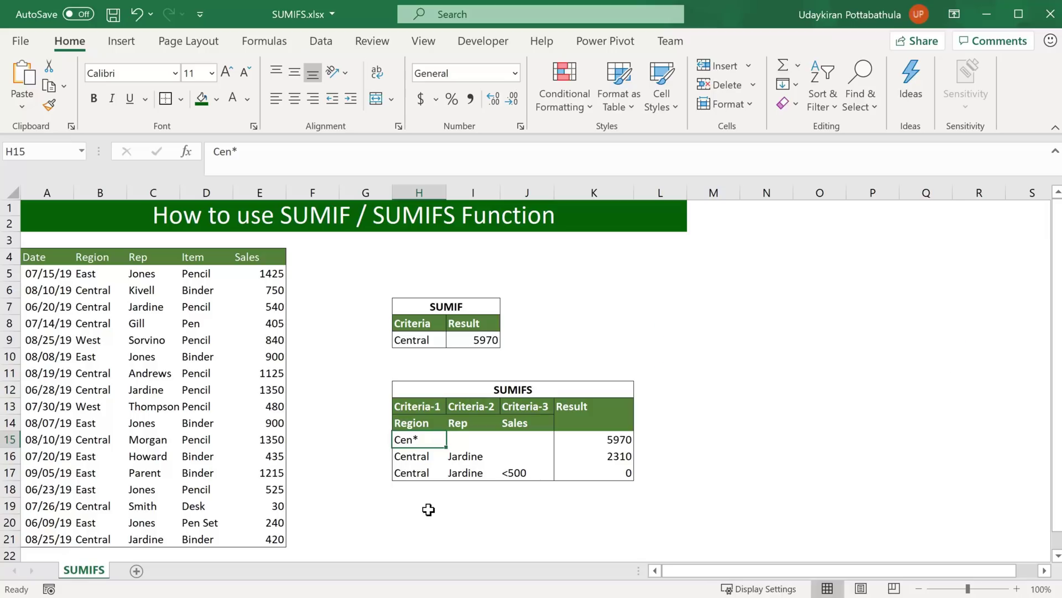
# Change the H15 Region criterion from Cen* to Cen? by swapping the * wildcard for ?
pyautogui.doubleClick(429, 443)
pyautogui.press('BackSpace')
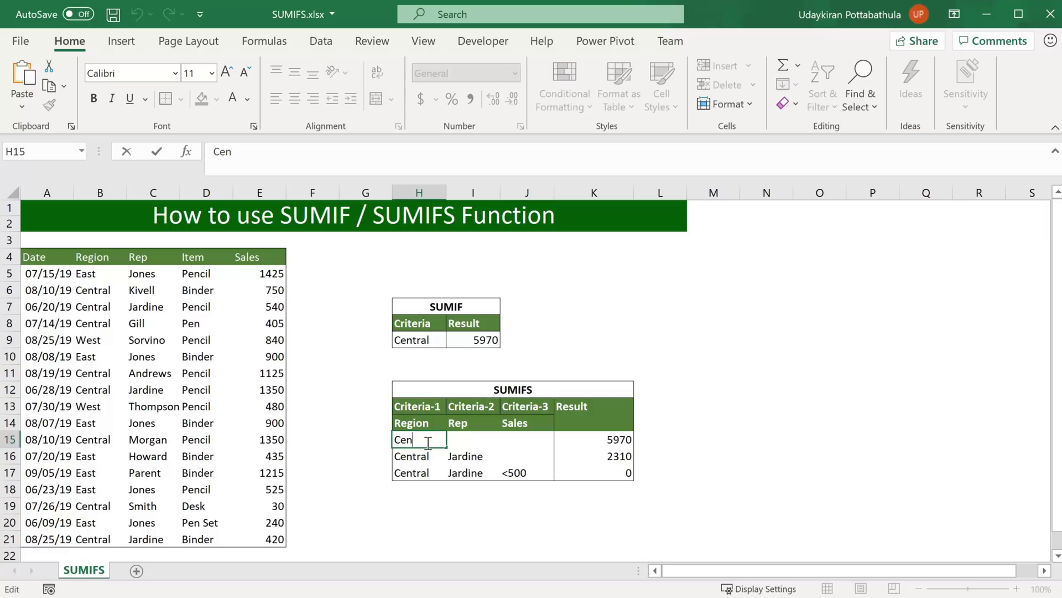
pyautogui.write('?')
pyautogui.press('Return')
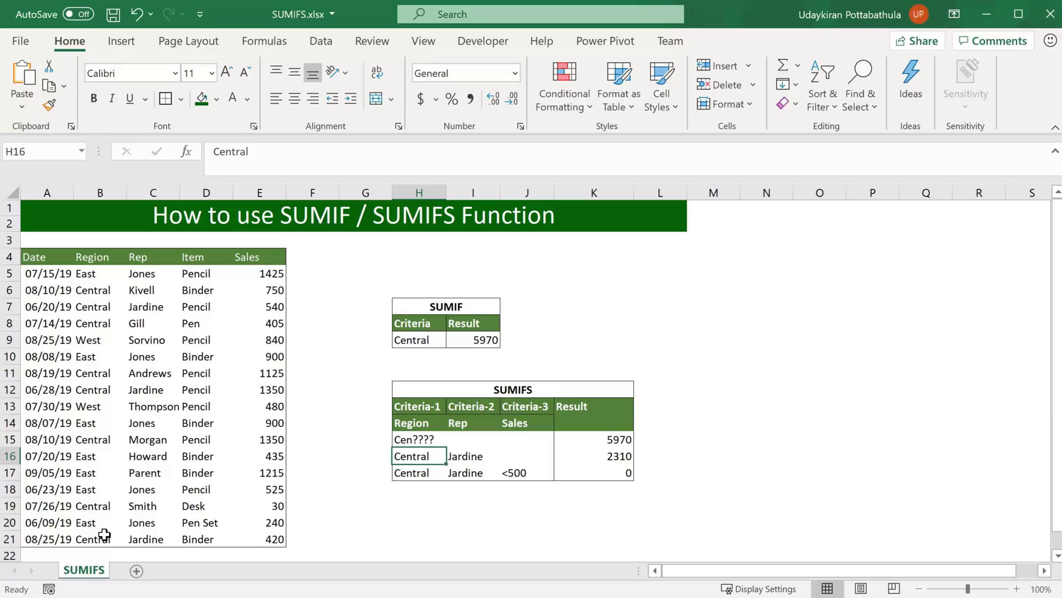
# Change the B21 Region value from Central to Centra?, dropping SUMIF to 5550 and K16 to 1890.
pyautogui.click(104, 535)
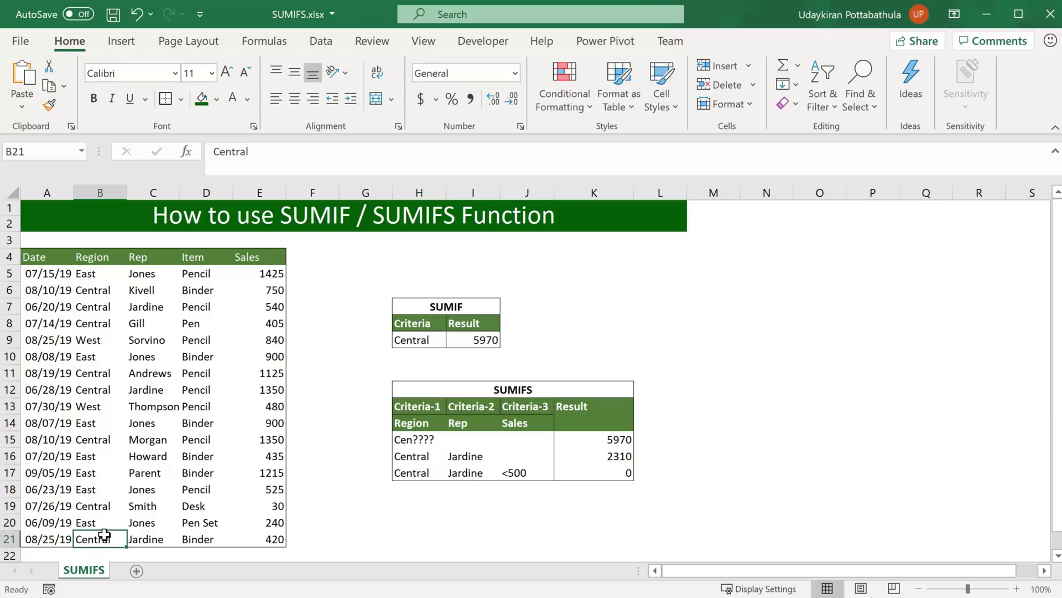
pyautogui.doubleClick(104, 535)
pyautogui.press('BackSpace')
pyautogui.write('?')
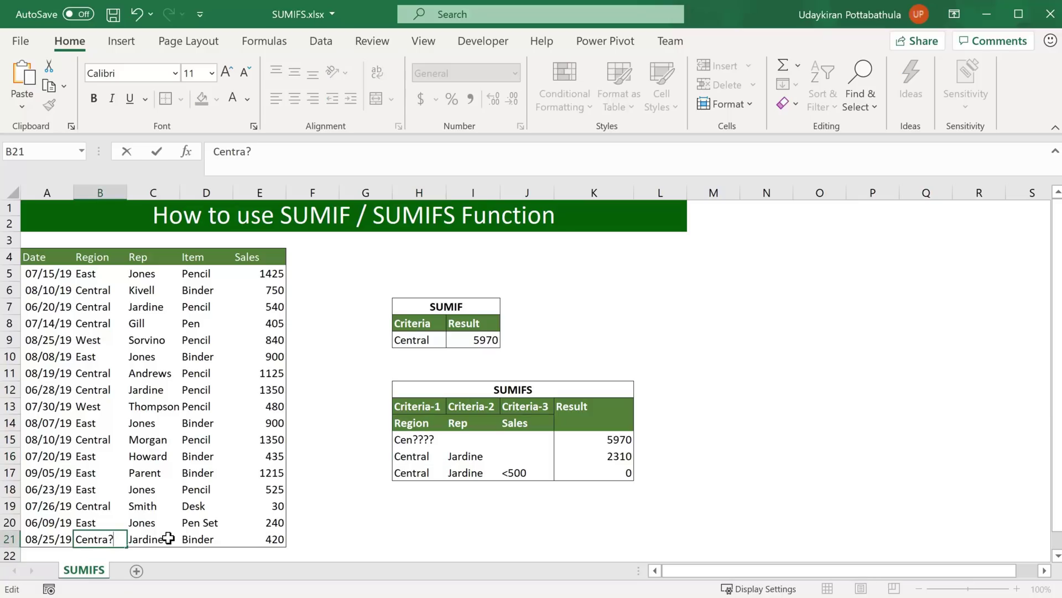
pyautogui.press('Return')
pyautogui.press('Up')
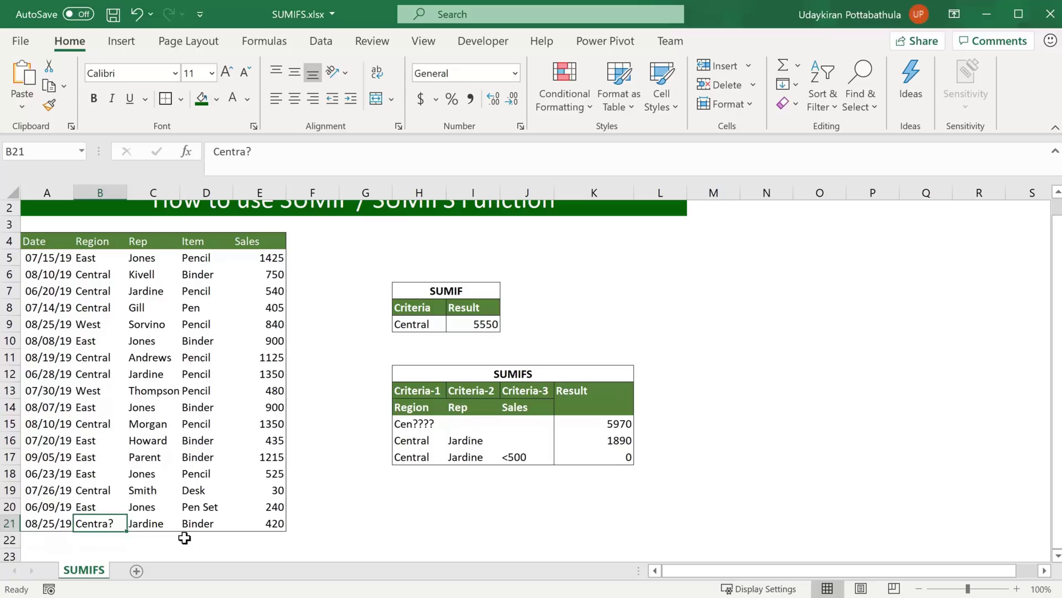
pyautogui.press('Down')
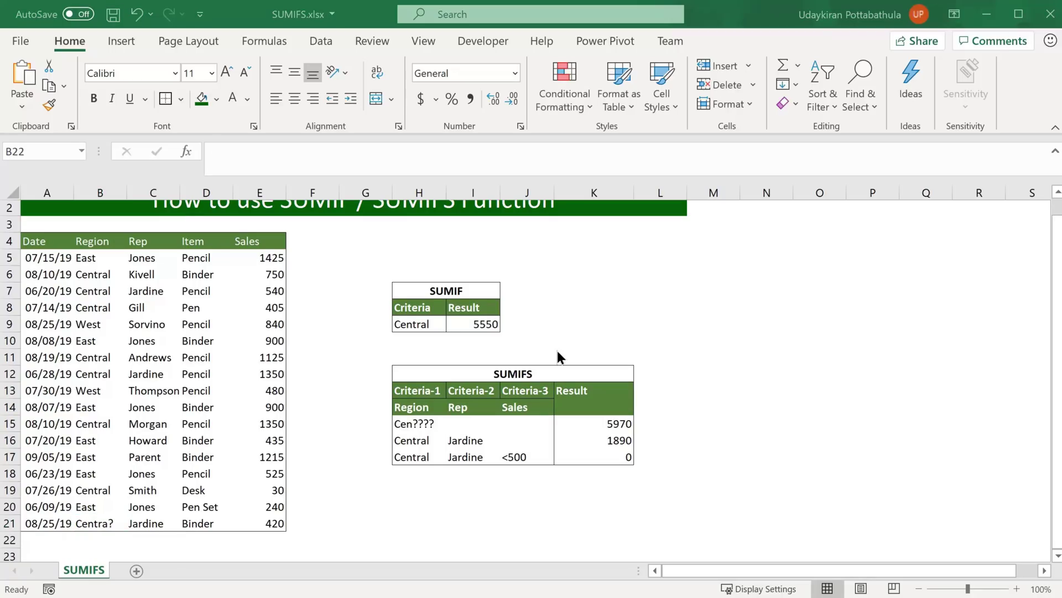
# Set the H15 criterion to Centra~? so K15 matches the literal Centra? region and returns 420.
pyautogui.click(429, 423)
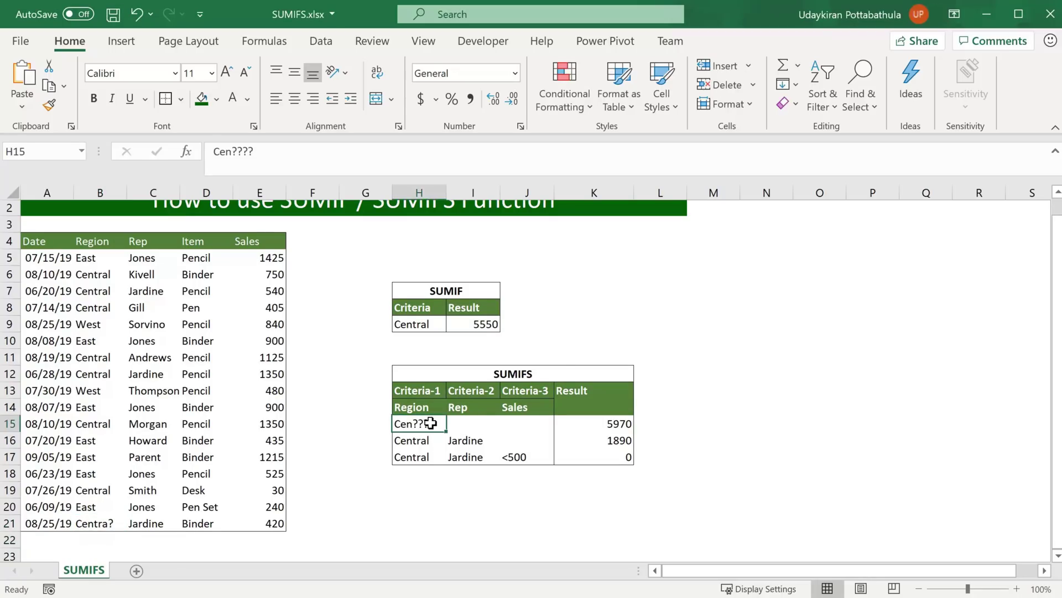
pyautogui.write('Central')
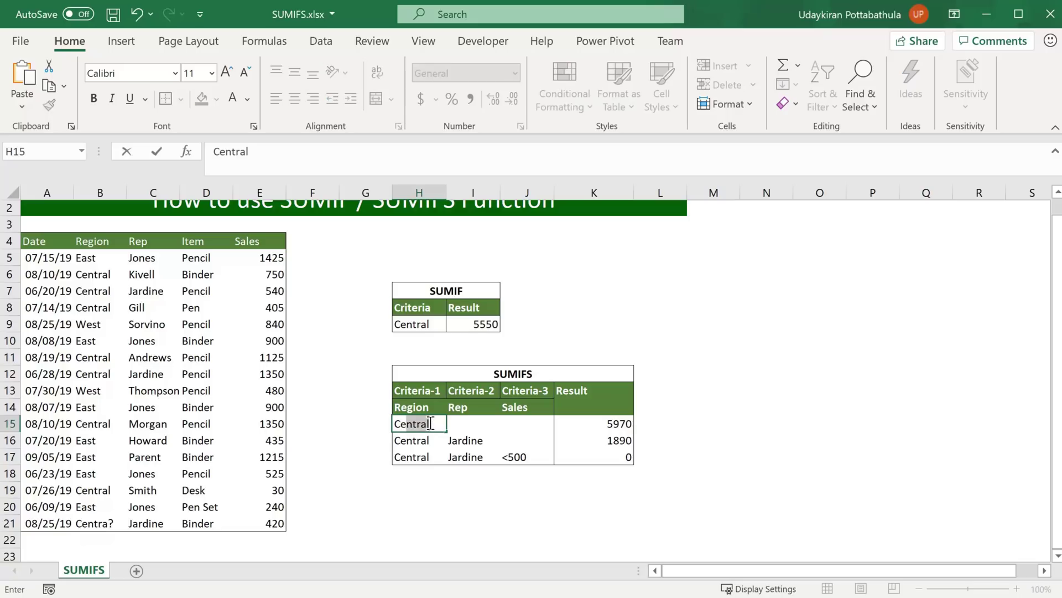
pyautogui.press('BackSpace')
pyautogui.write('?')
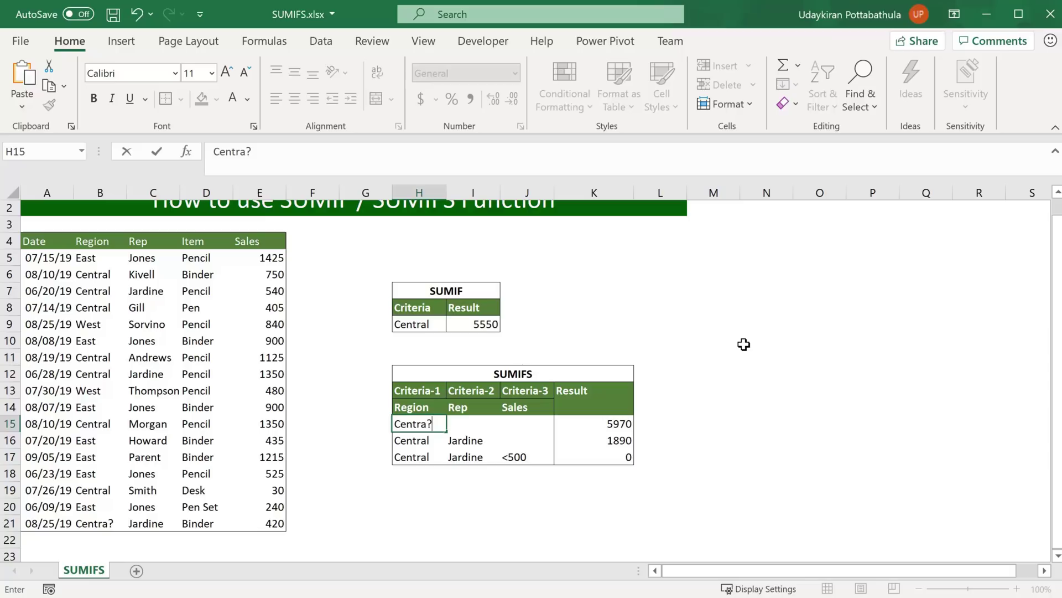
pyautogui.press('Left')
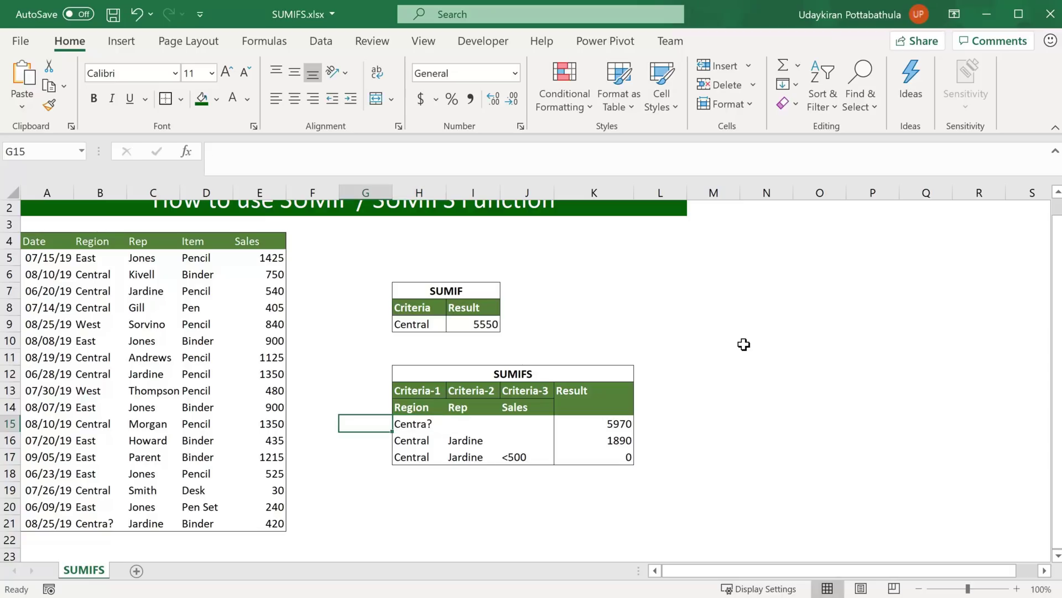
pyautogui.press('Right')
pyautogui.click(248, 152)
pyautogui.write('~')
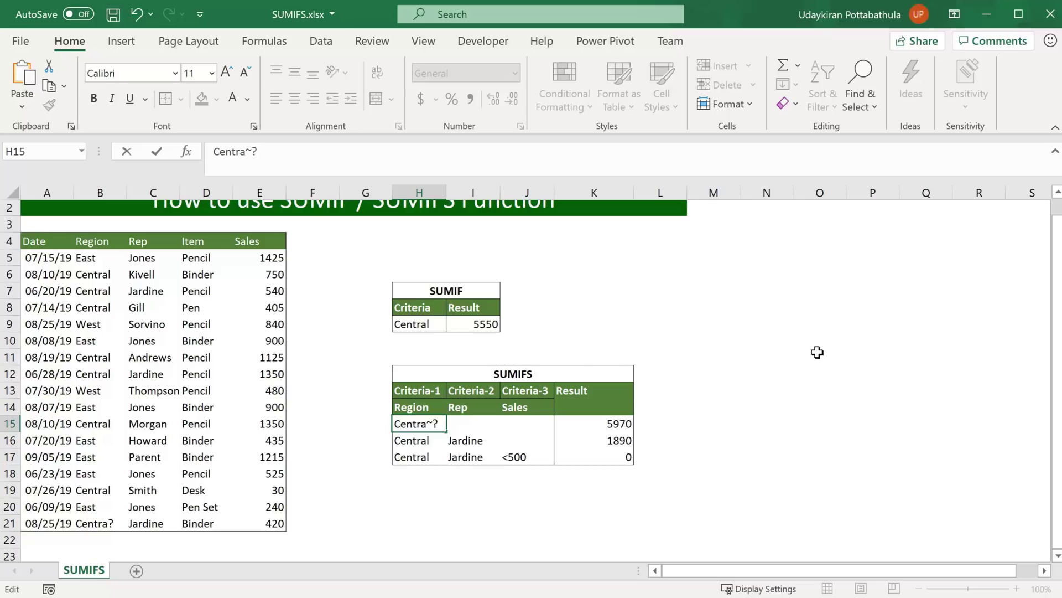
pyautogui.press('Return')
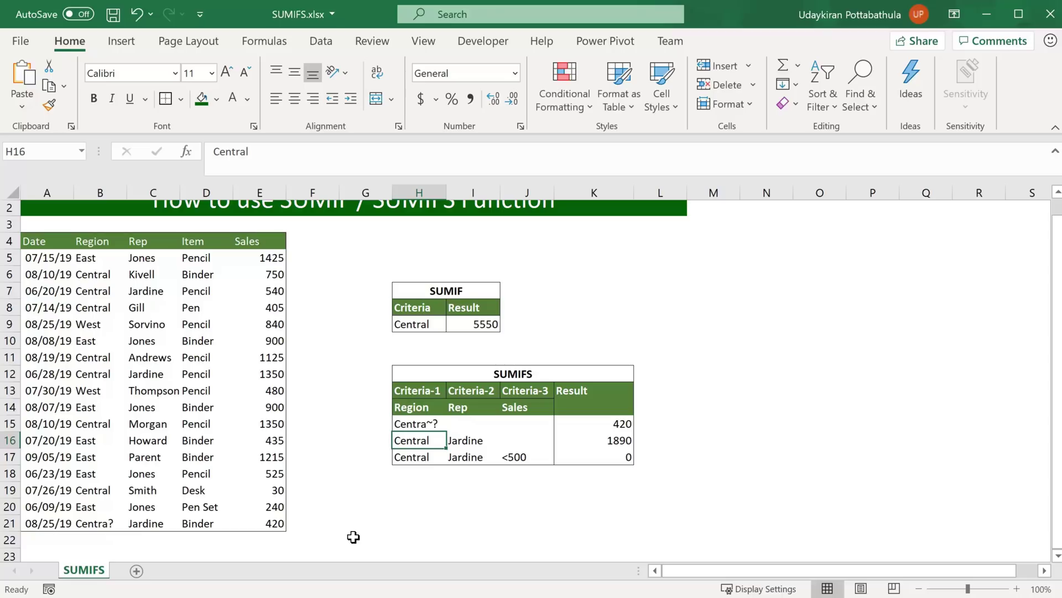
# Add a row-22 sale of 08/23/2019, Centra, Jardine, Pencil, 500, and confirm K15 still shows 420.
pyautogui.click(41, 538)
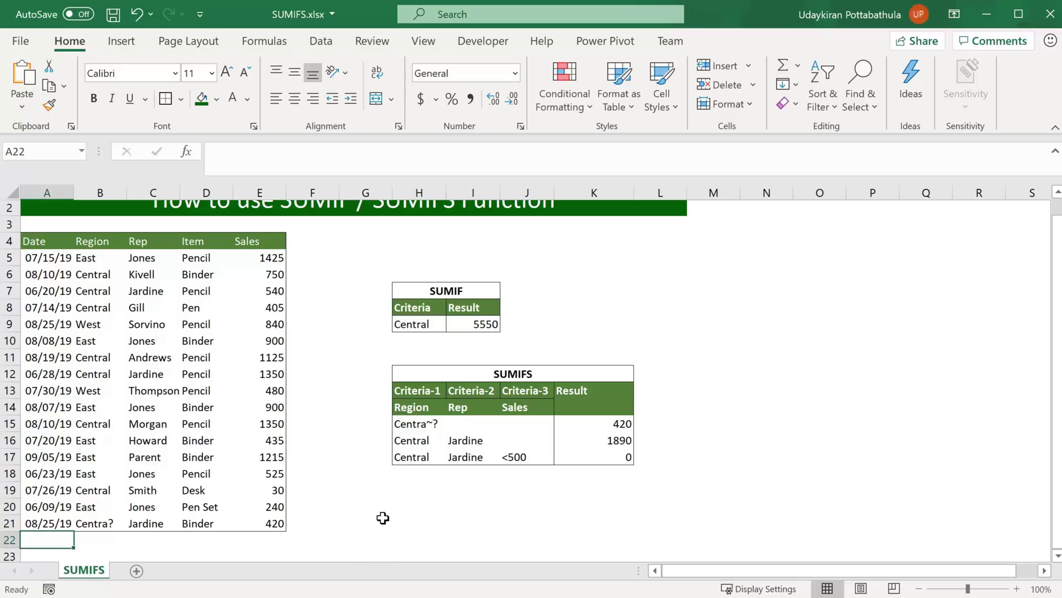
pyautogui.write('08/23')
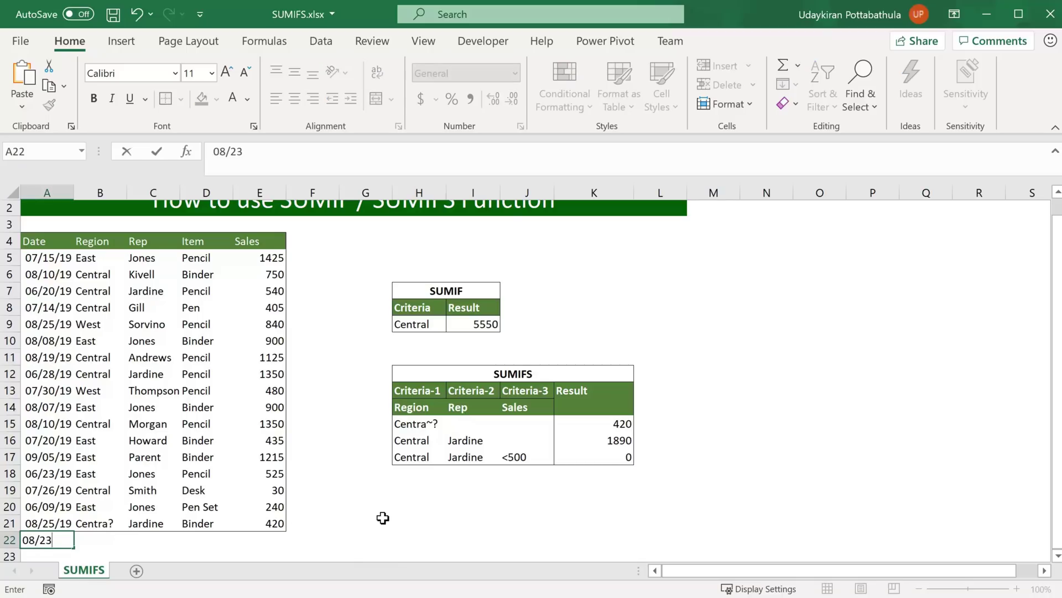
pyautogui.write('/2019')
pyautogui.press('Tab')
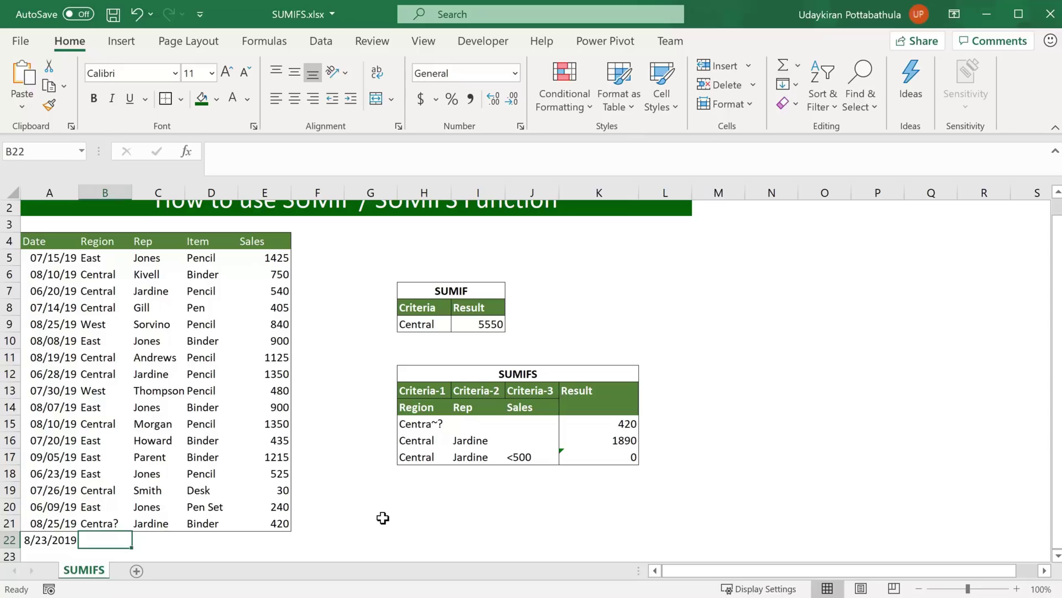
pyautogui.write('Centra')
pyautogui.press('Tab')
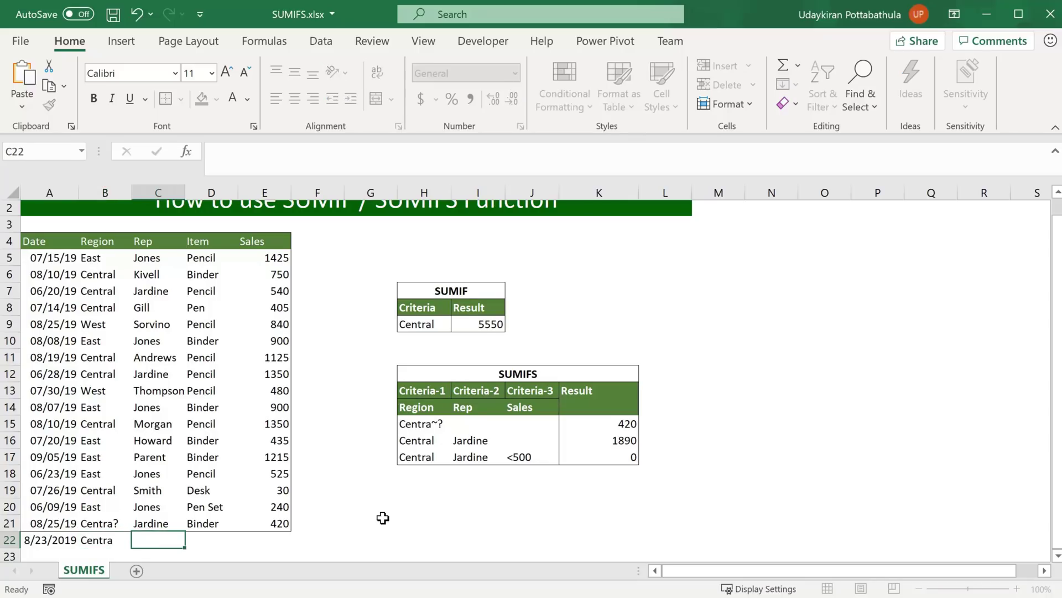
pyautogui.press('Tab')
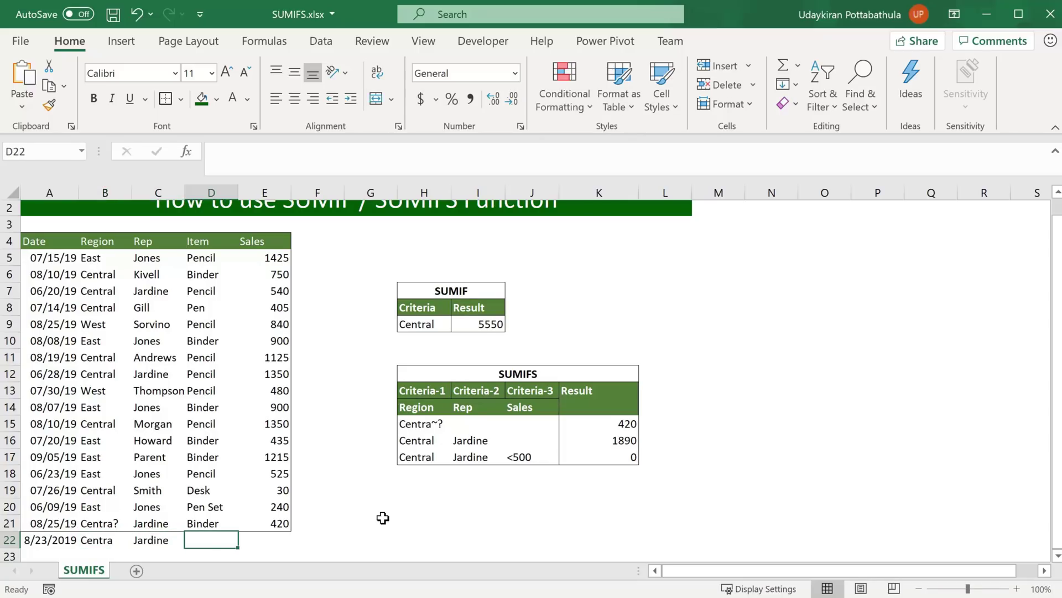
pyautogui.write('Pencil')
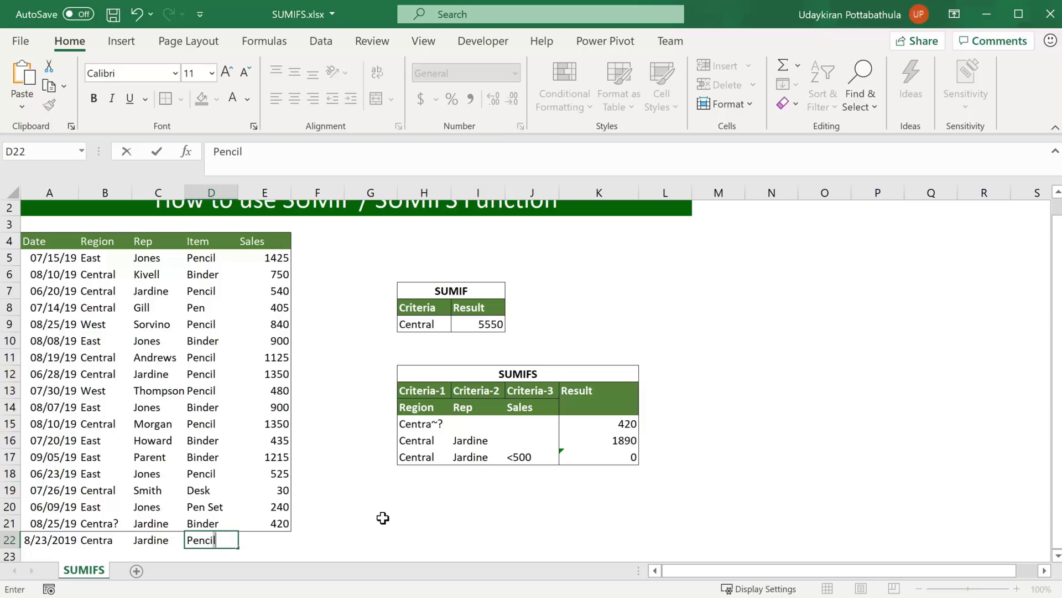
pyautogui.press('Tab')
pyautogui.write('500')
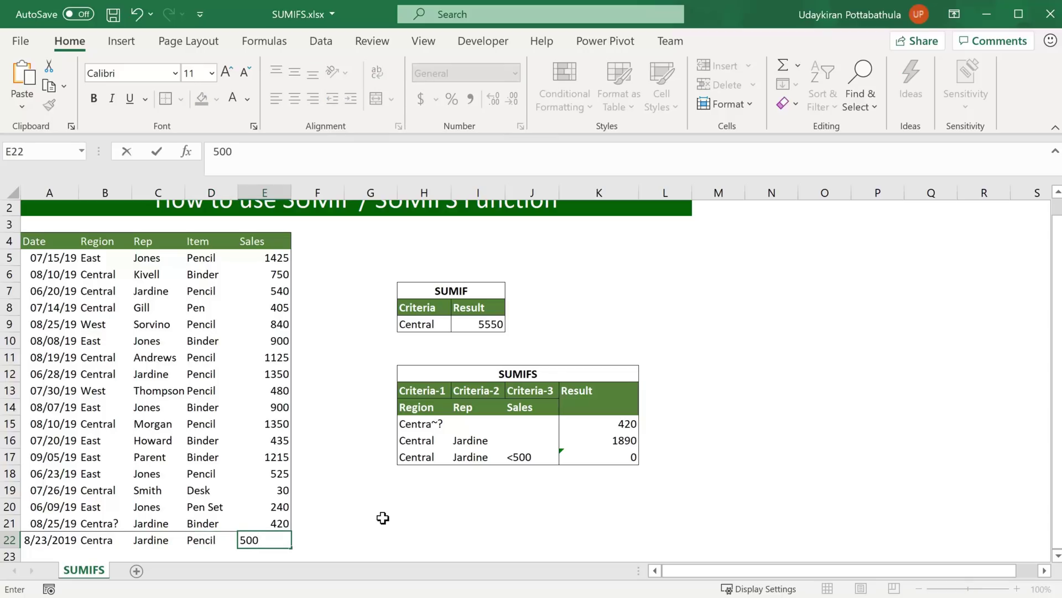
pyautogui.press('Tab')
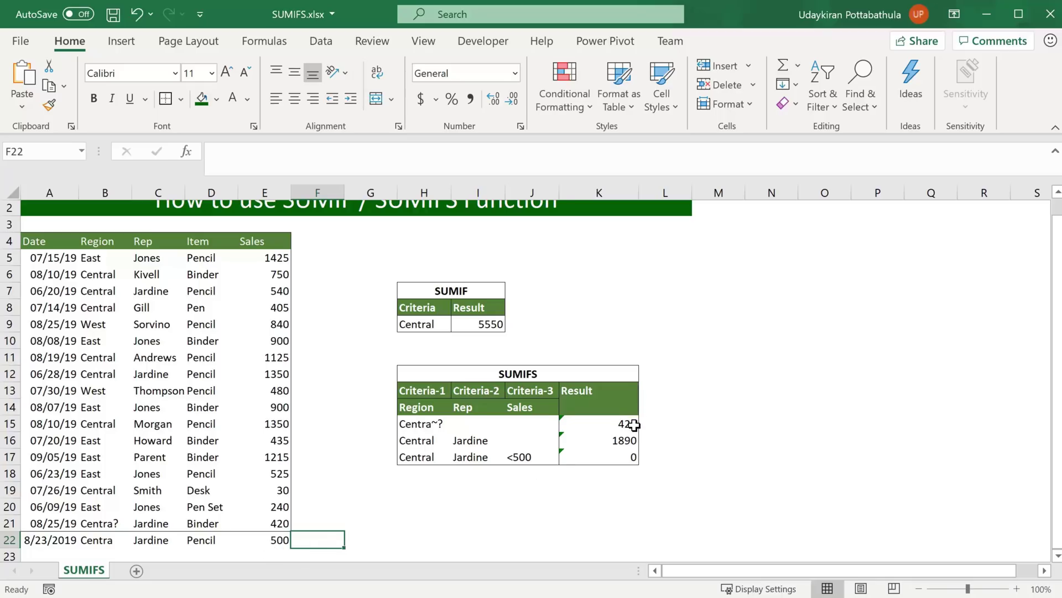
pyautogui.click(635, 424)
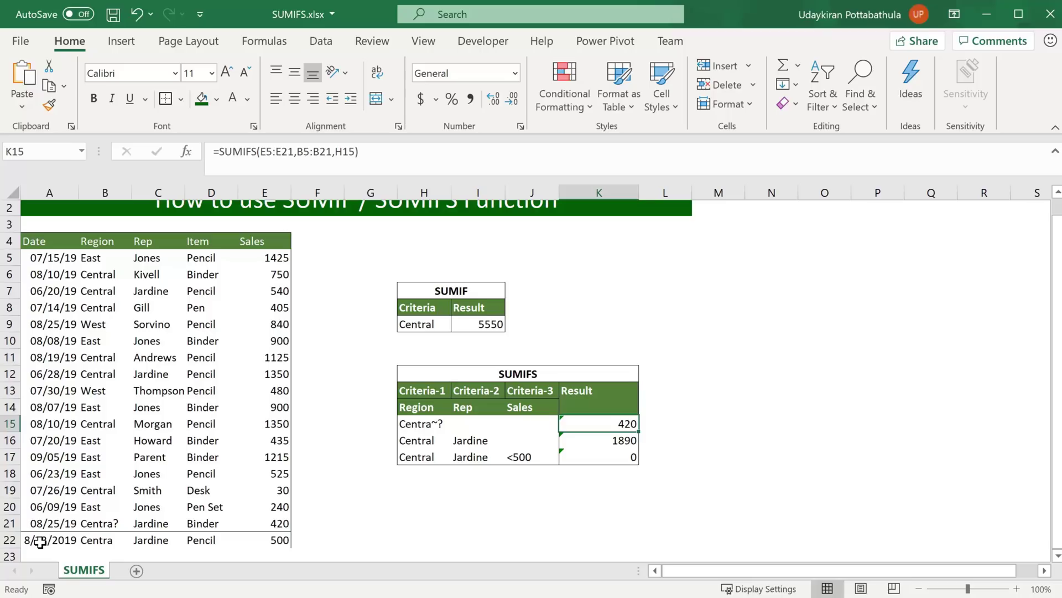
pyautogui.click(46, 540)
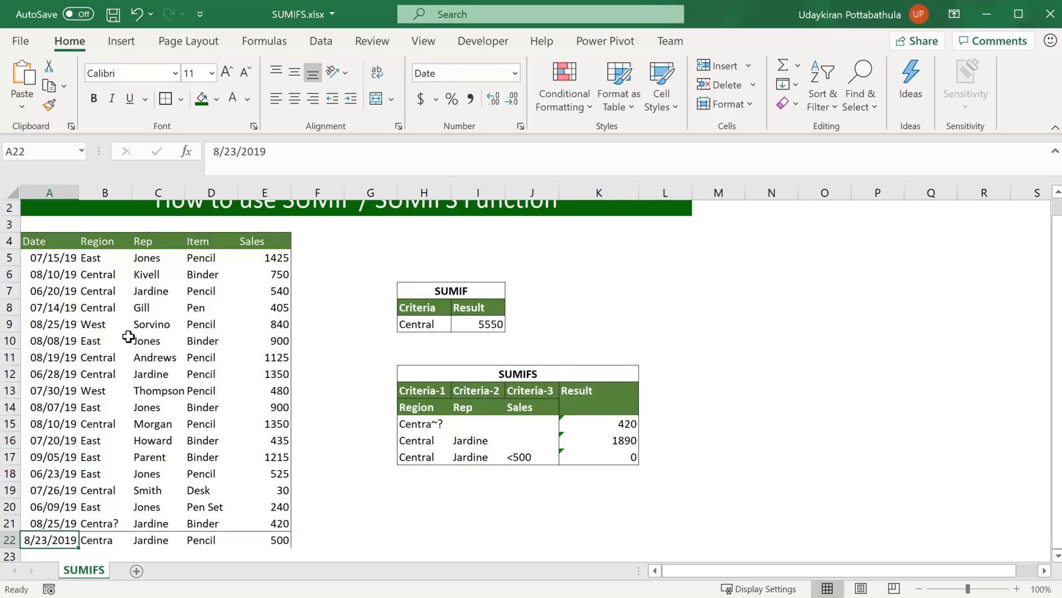
# Convert the sales data in A4:E22 into an Excel table with Ctrl+T.
pyautogui.click(153, 406)
pyautogui.hotkey('ctrl', 't')
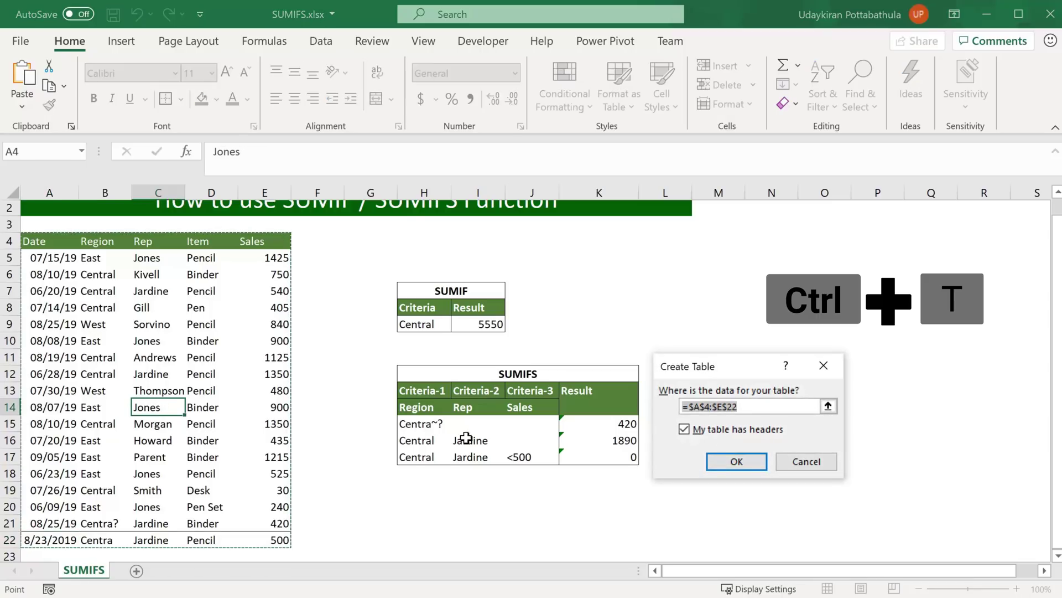
pyautogui.click(741, 459)
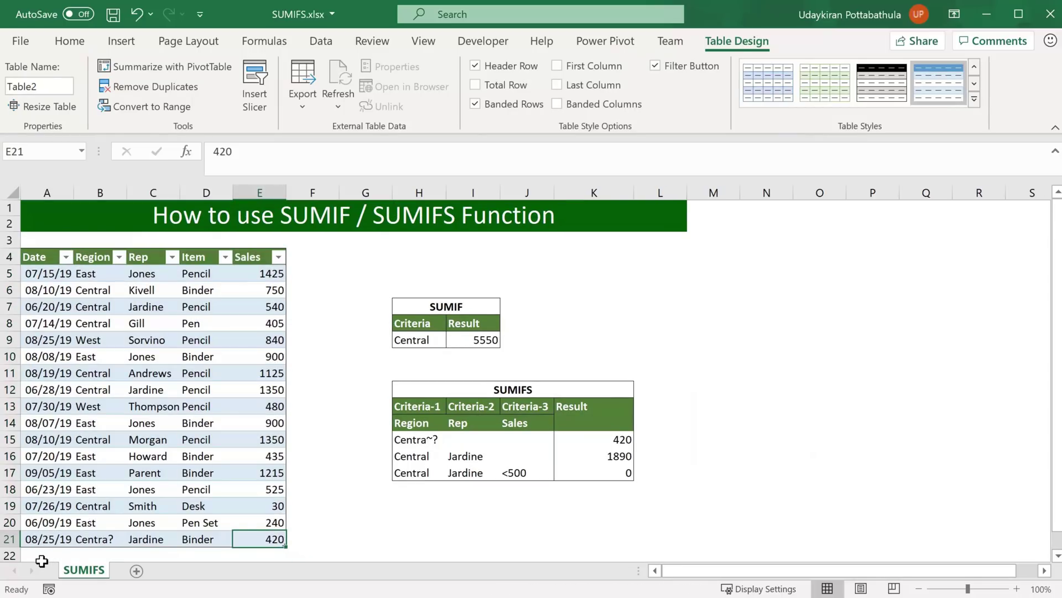
# Enter the date 08/25/19 in A22 to extend the table, then check the SUMIFS ranges.
pyautogui.click(40, 554)
pyautogui.write('08')
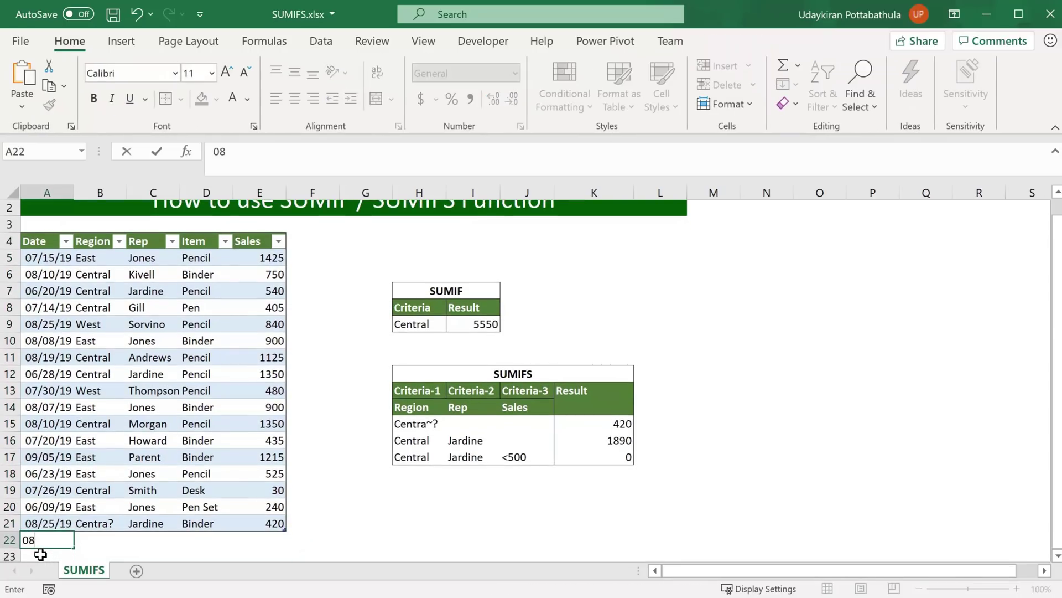
pyautogui.write('/25/19')
pyautogui.press('Tab')
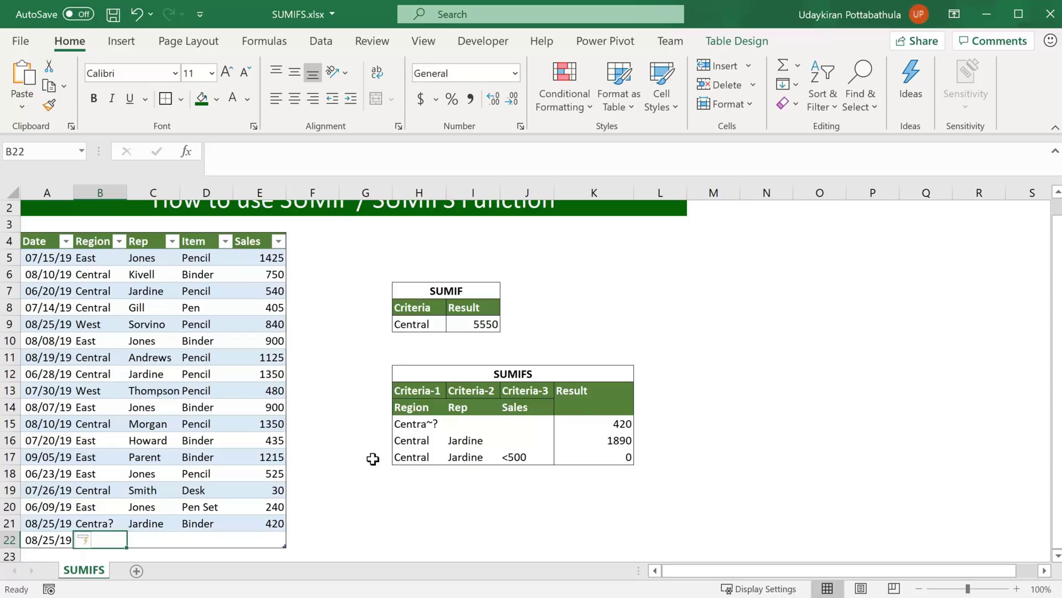
pyautogui.click(627, 426)
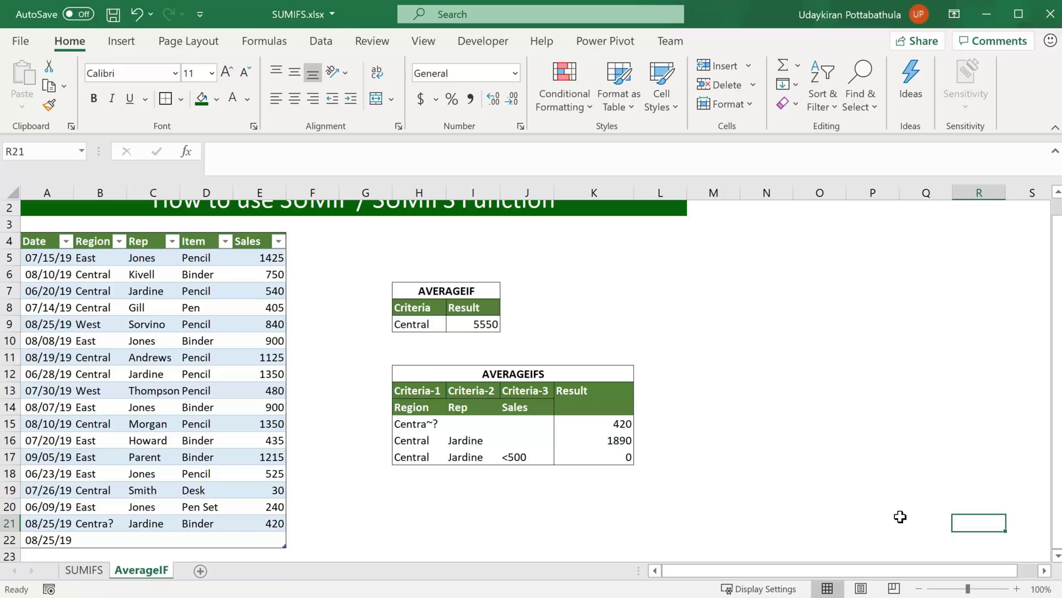
# Change I9's formula to =AVERAGEIF(B5:B22,H9,E5:E22), giving a Central average of 792.857143.
pyautogui.click(462, 322)
pyautogui.click(245, 155)
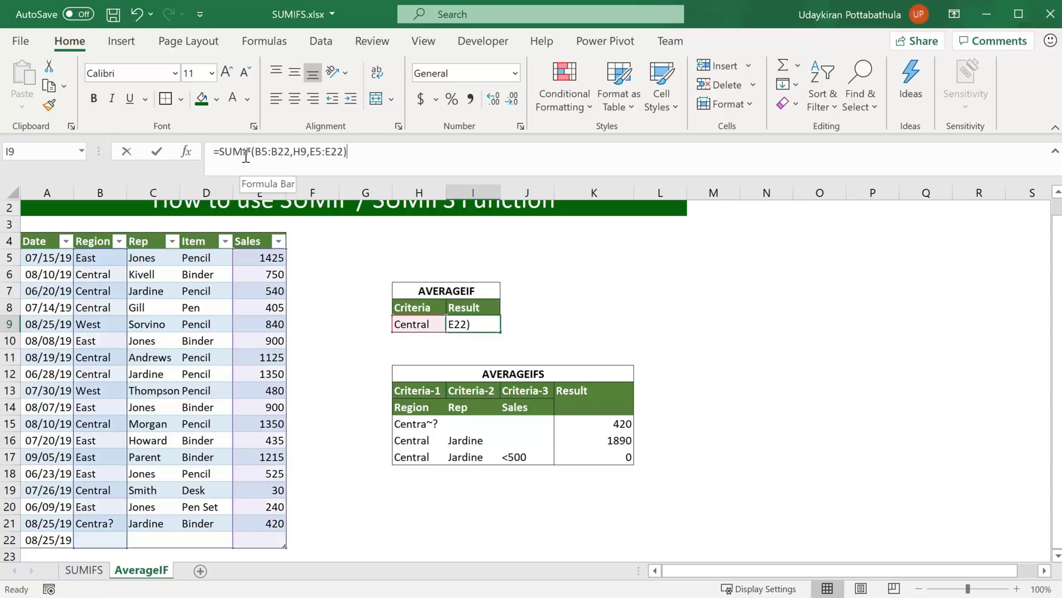
pyautogui.press('BackSpace')
pyautogui.press('BackSpace')
pyautogui.press('BackSpace')
pyautogui.press('BackSpace')
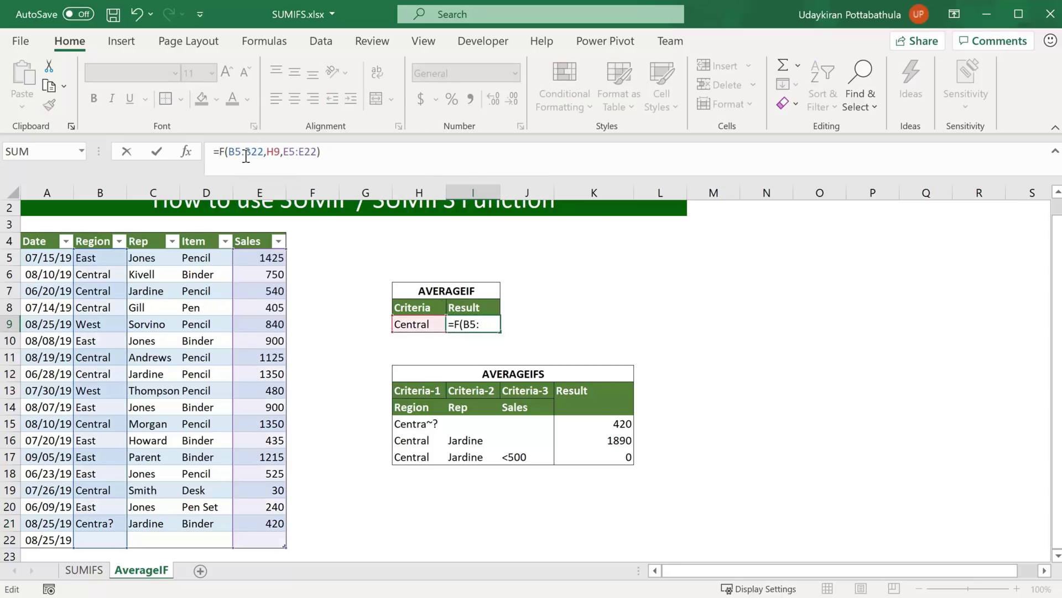
pyautogui.write('AVERAGE')
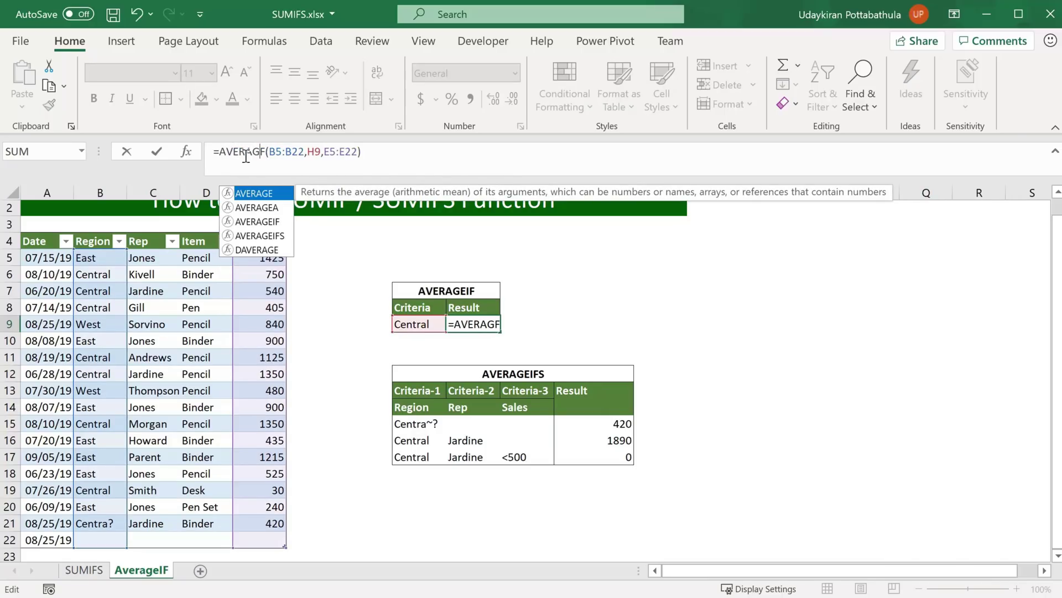
pyautogui.write('I')
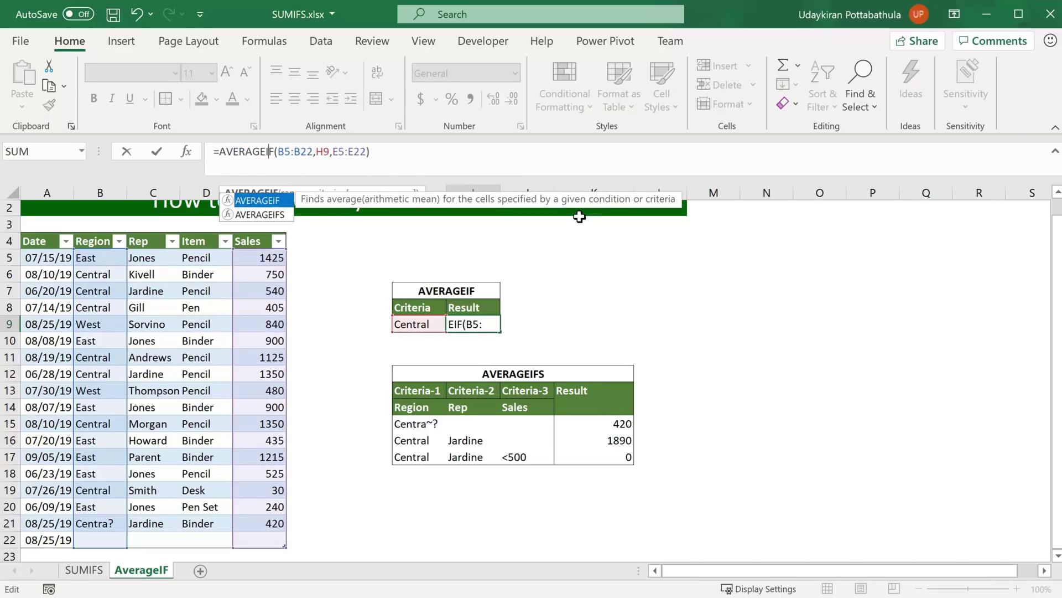
pyautogui.press('Return')
pyautogui.click(504, 324)
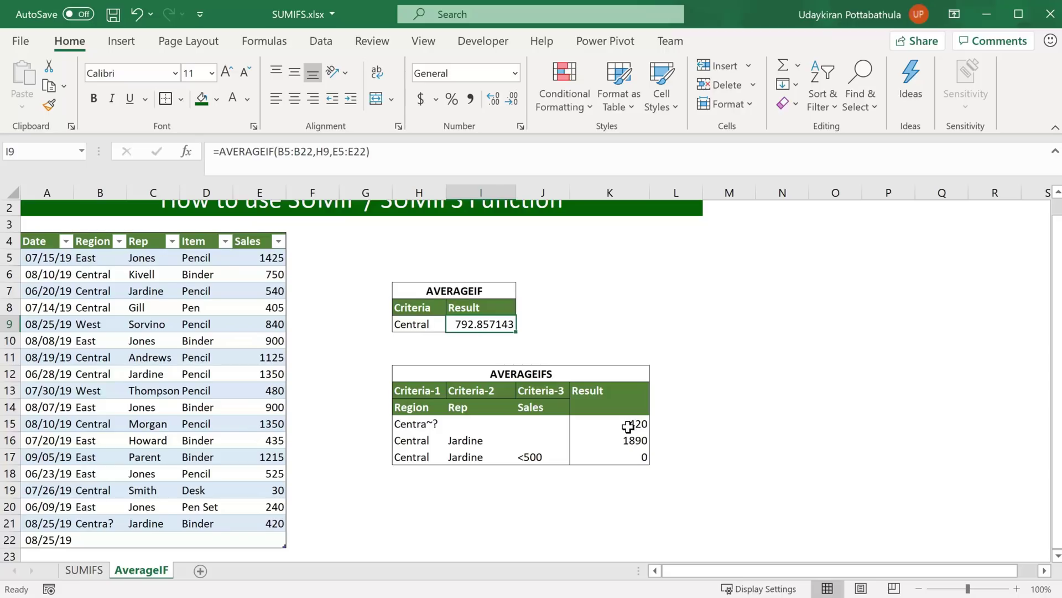
# Change K15's formula to =AVERAGEIFS(E5:E22,B5:B22,H15), returning 420 for Centra~?
pyautogui.click(625, 427)
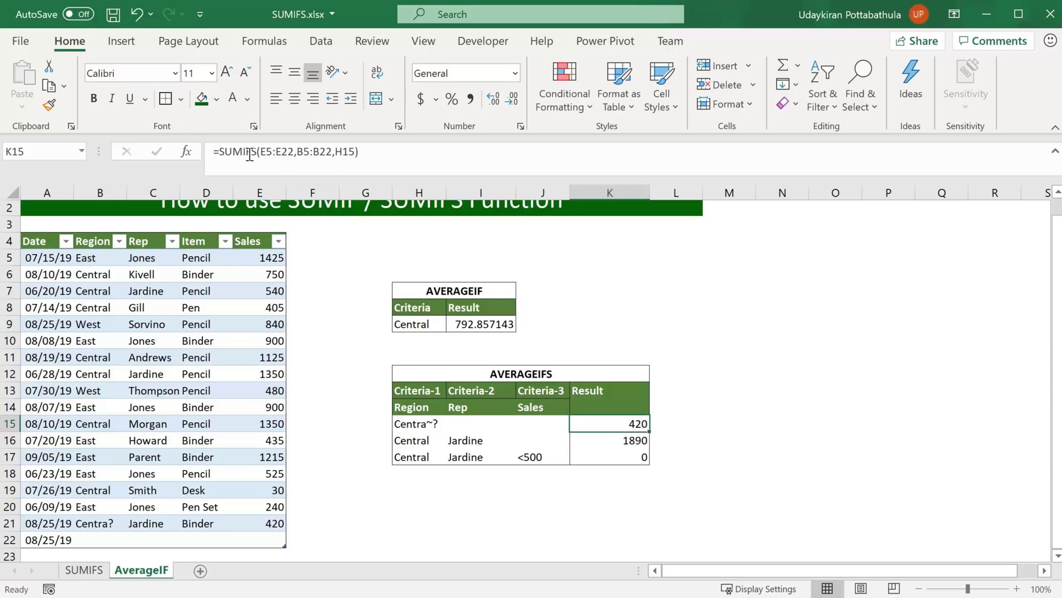
pyautogui.press('F2')
pyautogui.click(242, 152)
pyautogui.press('BackSpace')
pyautogui.press('BackSpace')
pyautogui.press('BackSpace')
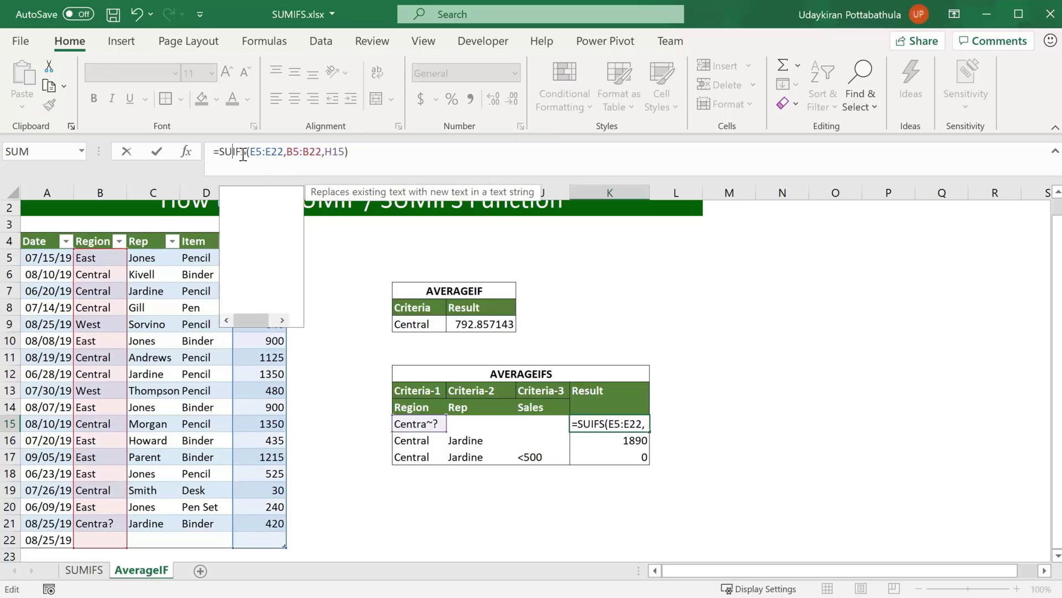
pyautogui.write('AVERE')
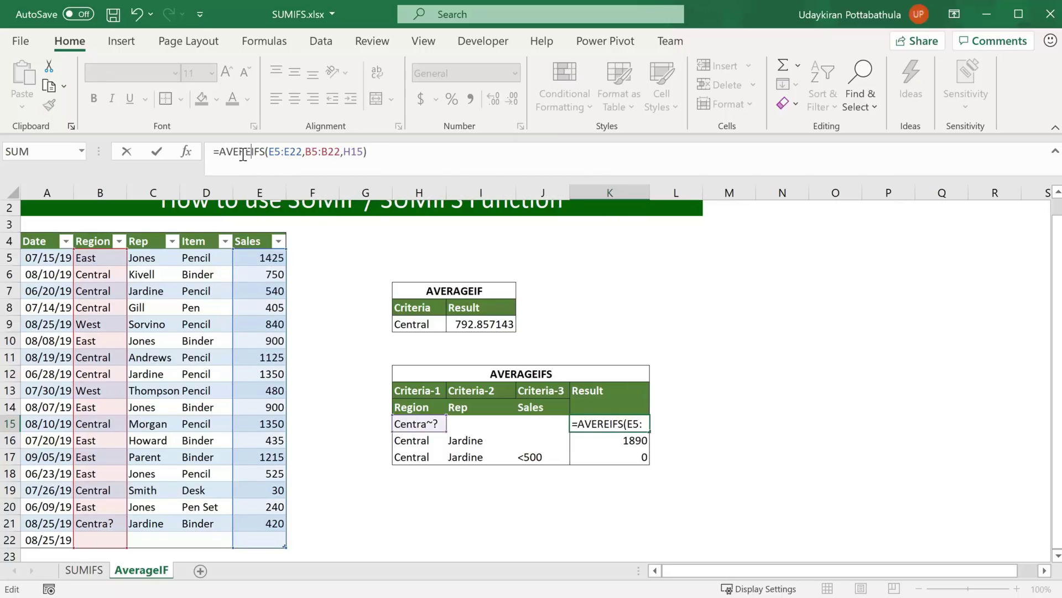
pyautogui.press('BackSpace')
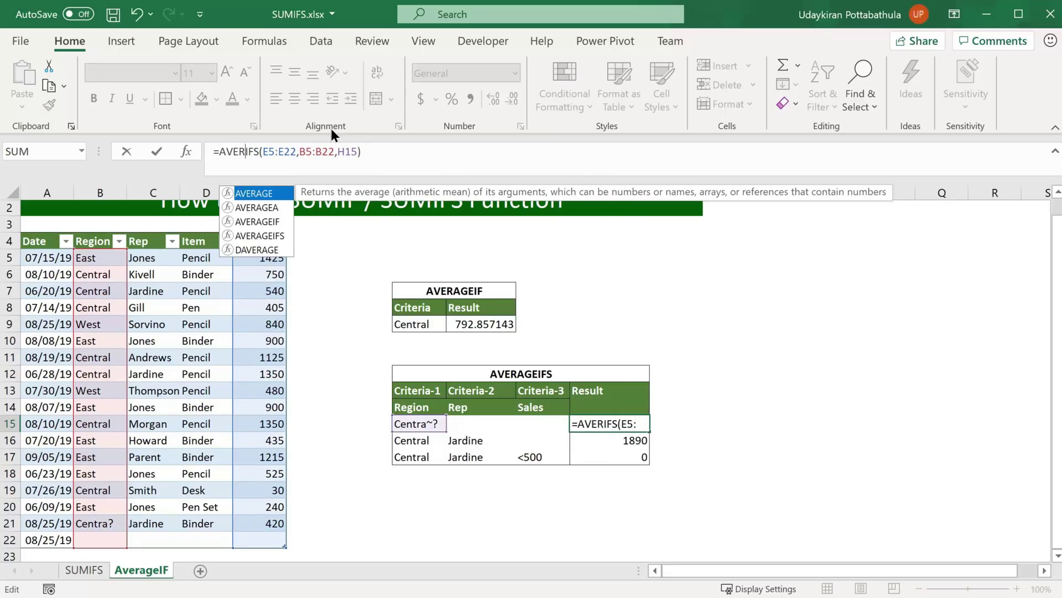
pyautogui.write('AGE')
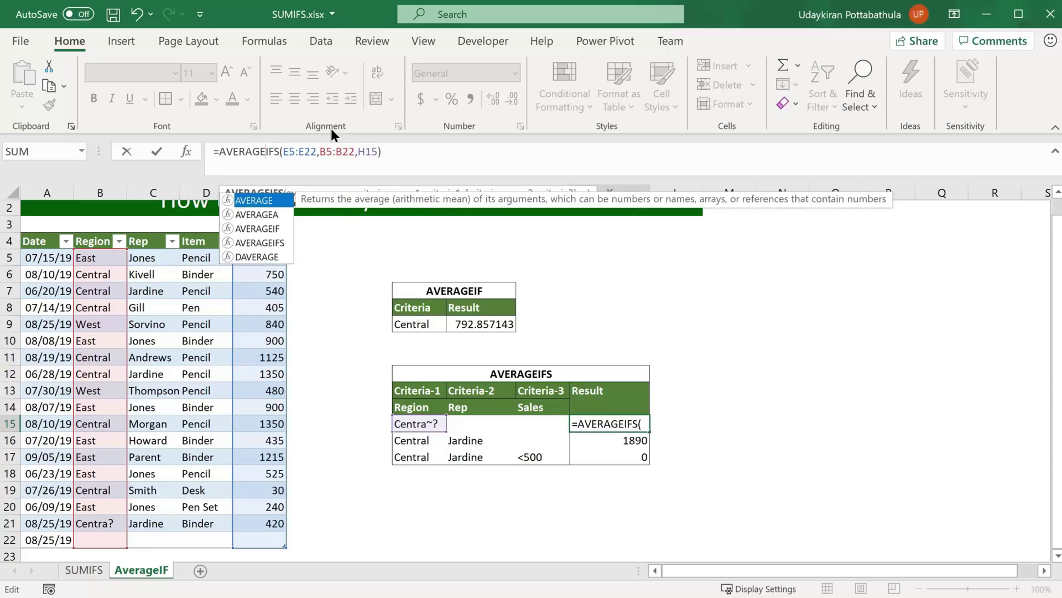
pyautogui.press('Return')
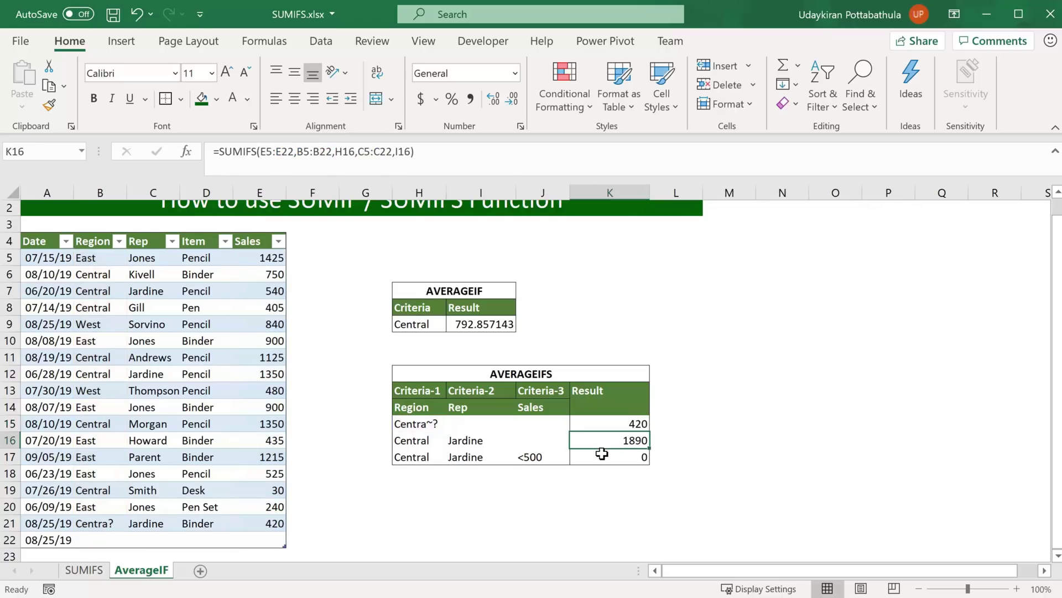
pyautogui.click(637, 426)
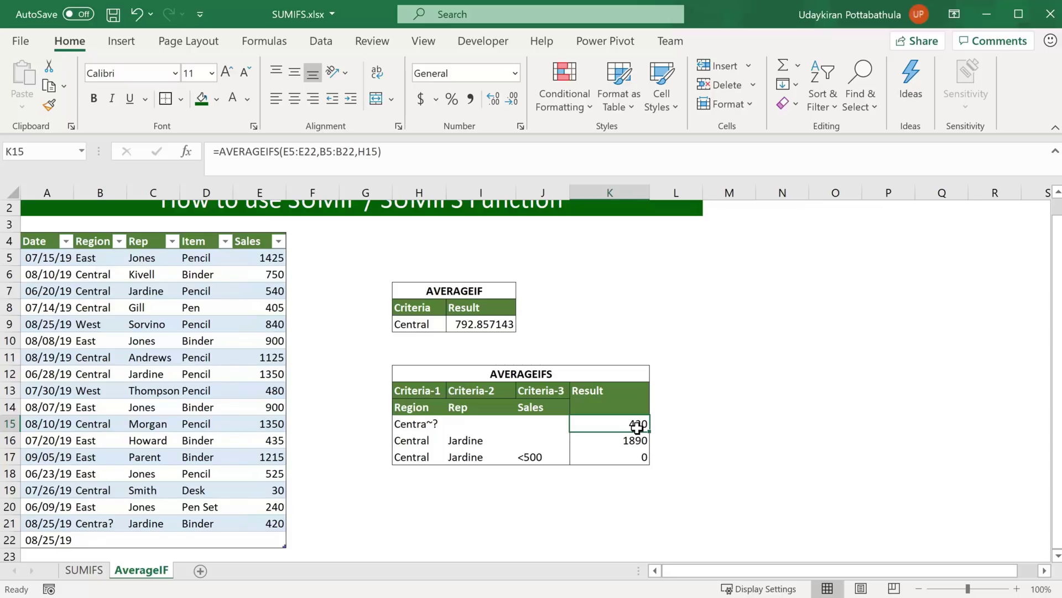
pyautogui.scroll(1, 551, 357)
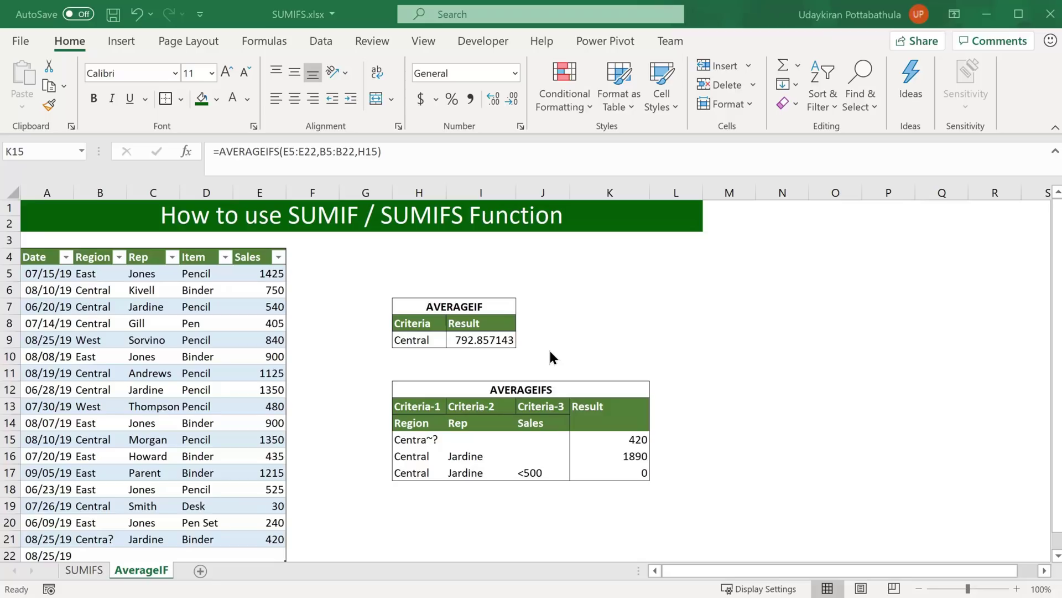
pyautogui.click(315, 151)
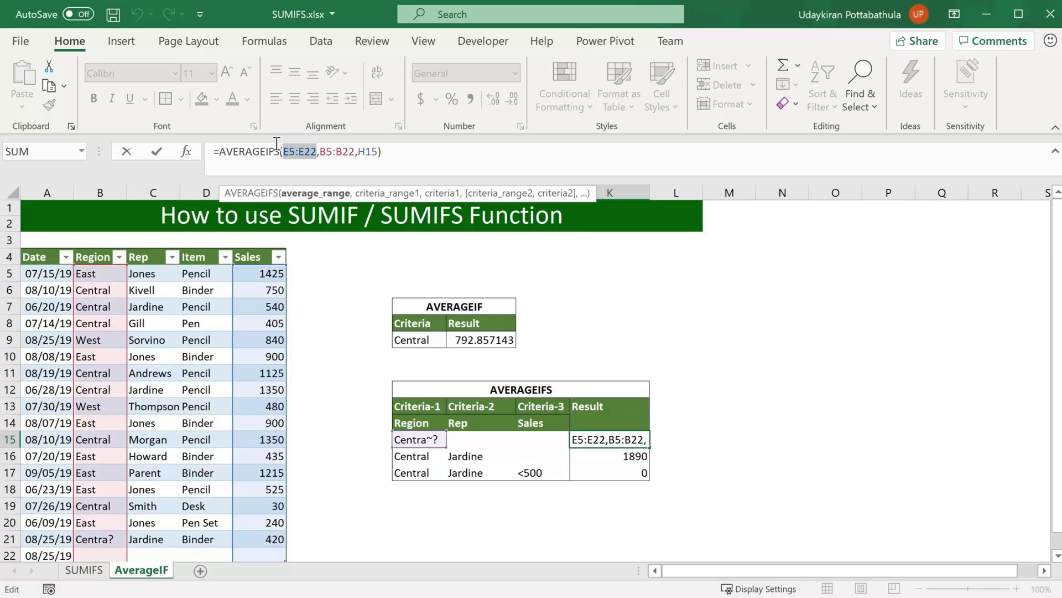
pyautogui.moveTo(283, 151); pyautogui.dragTo(314, 152)
pyautogui.scroll(-1, 110, 282)
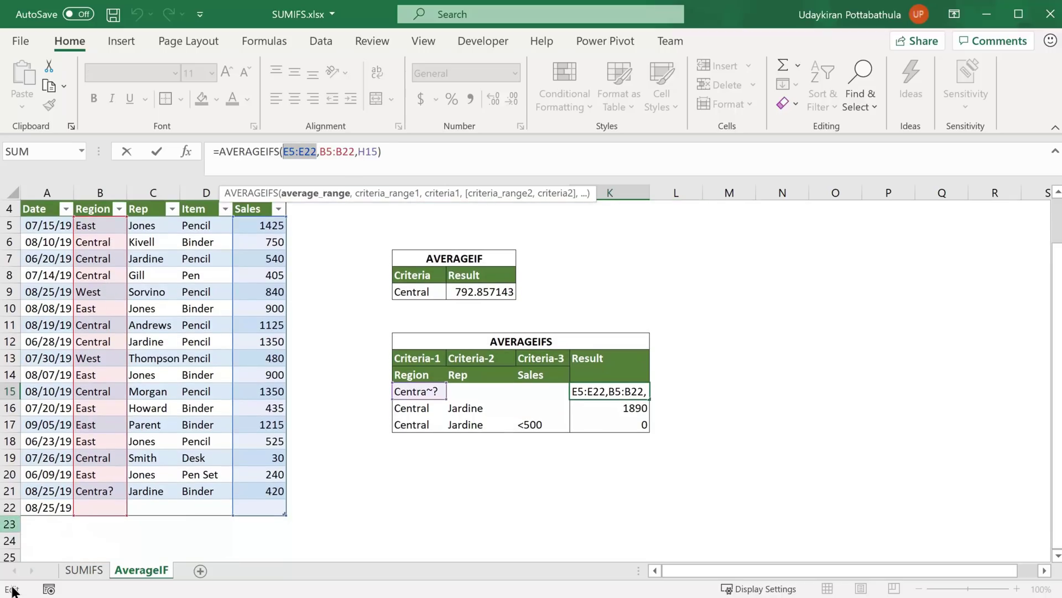
pyautogui.hotkey('ctrl', 'Return')
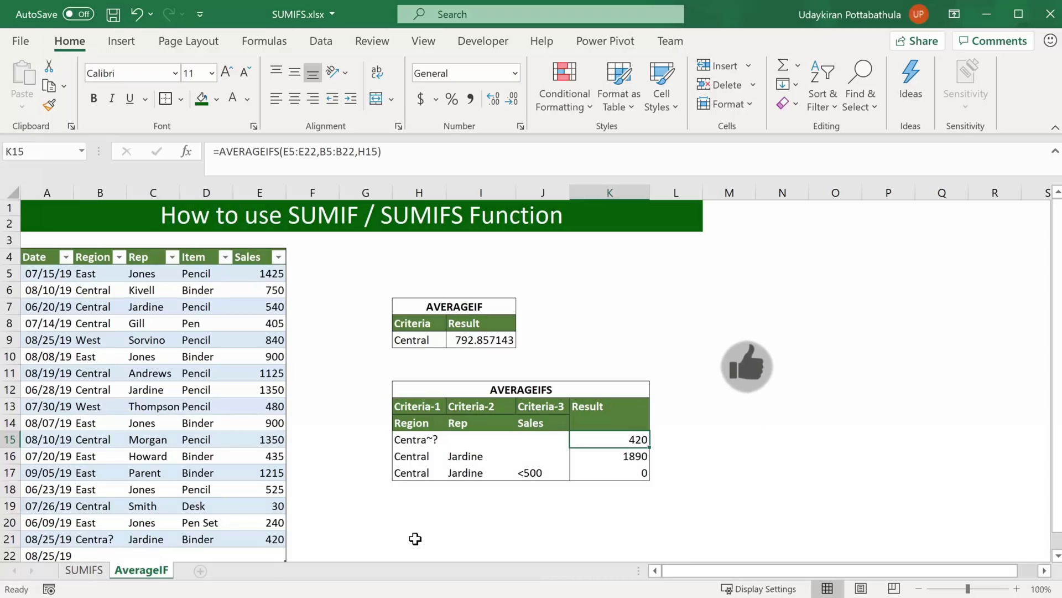